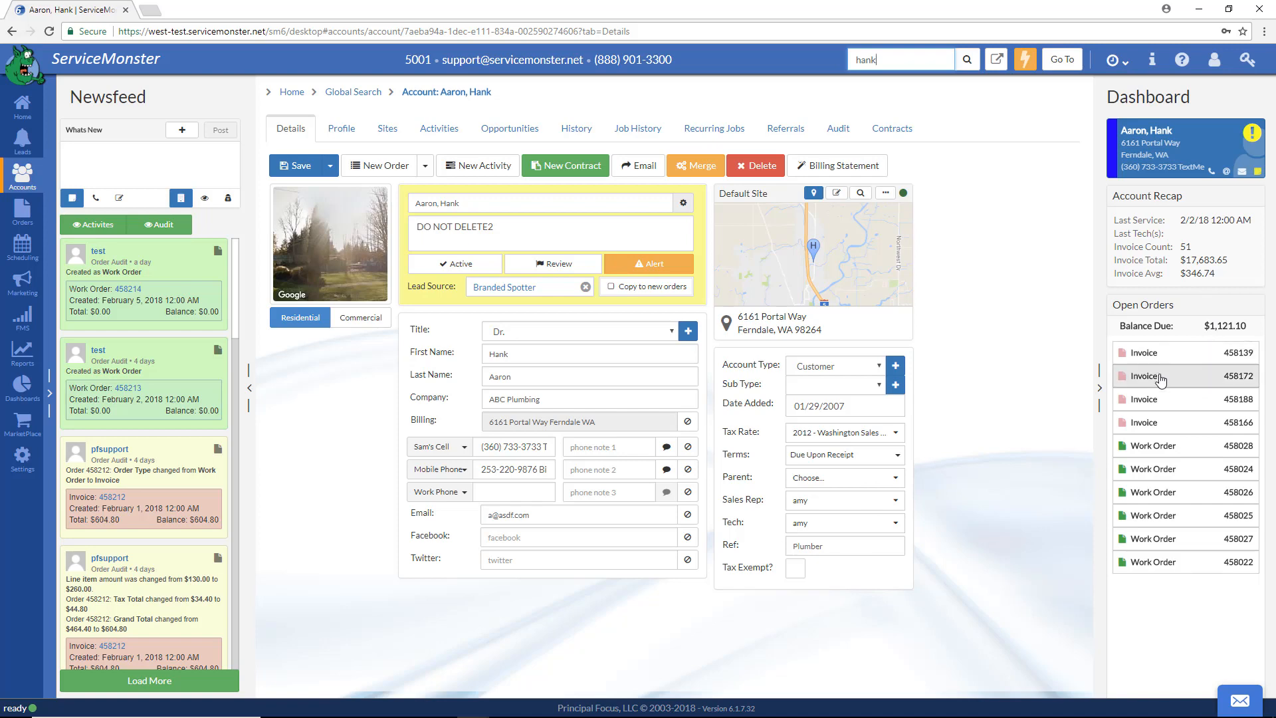
Open the first work order among the account's open orders and view its new payment form, closing it without saving.
left_click(1155, 444)
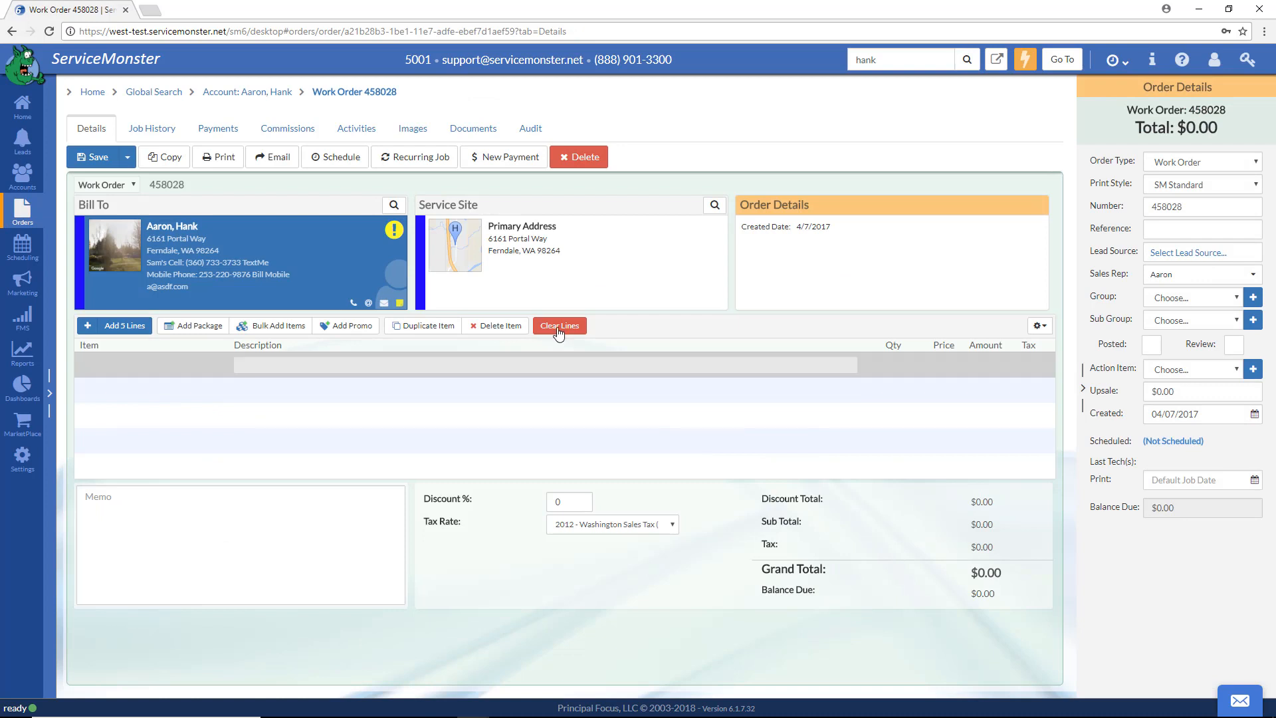
left_click(515, 163)
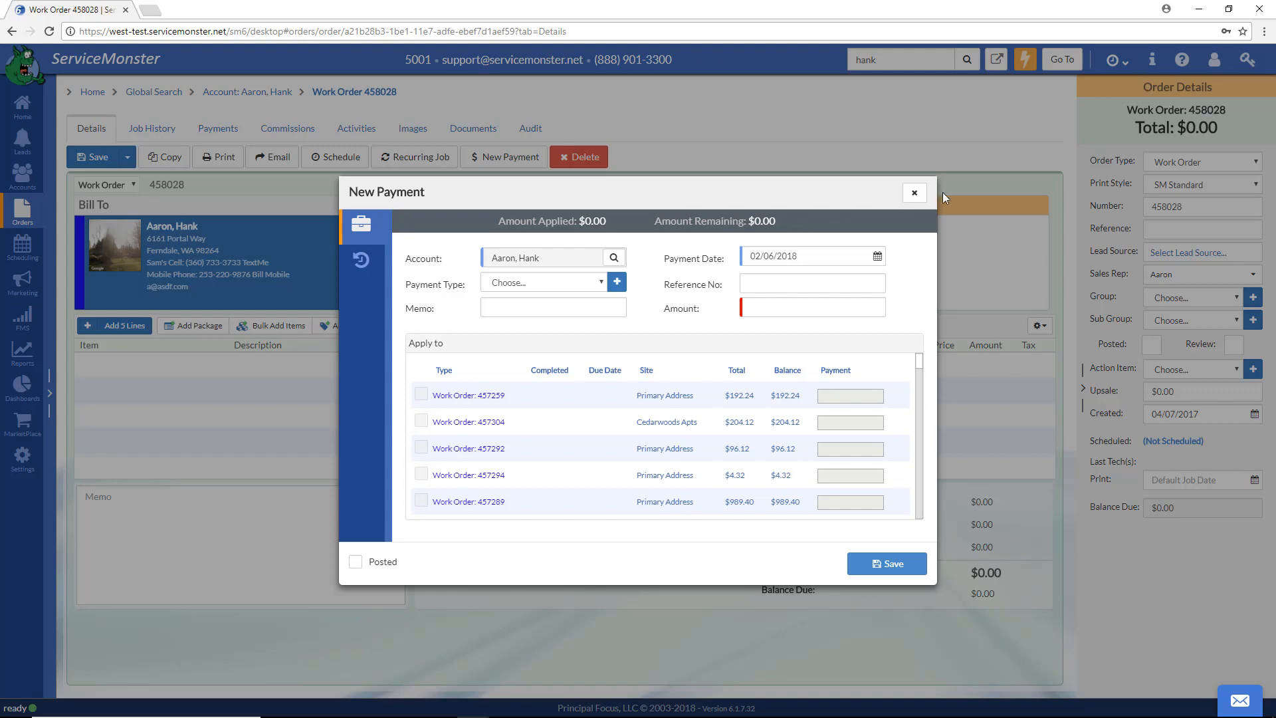
left_click(914, 196)
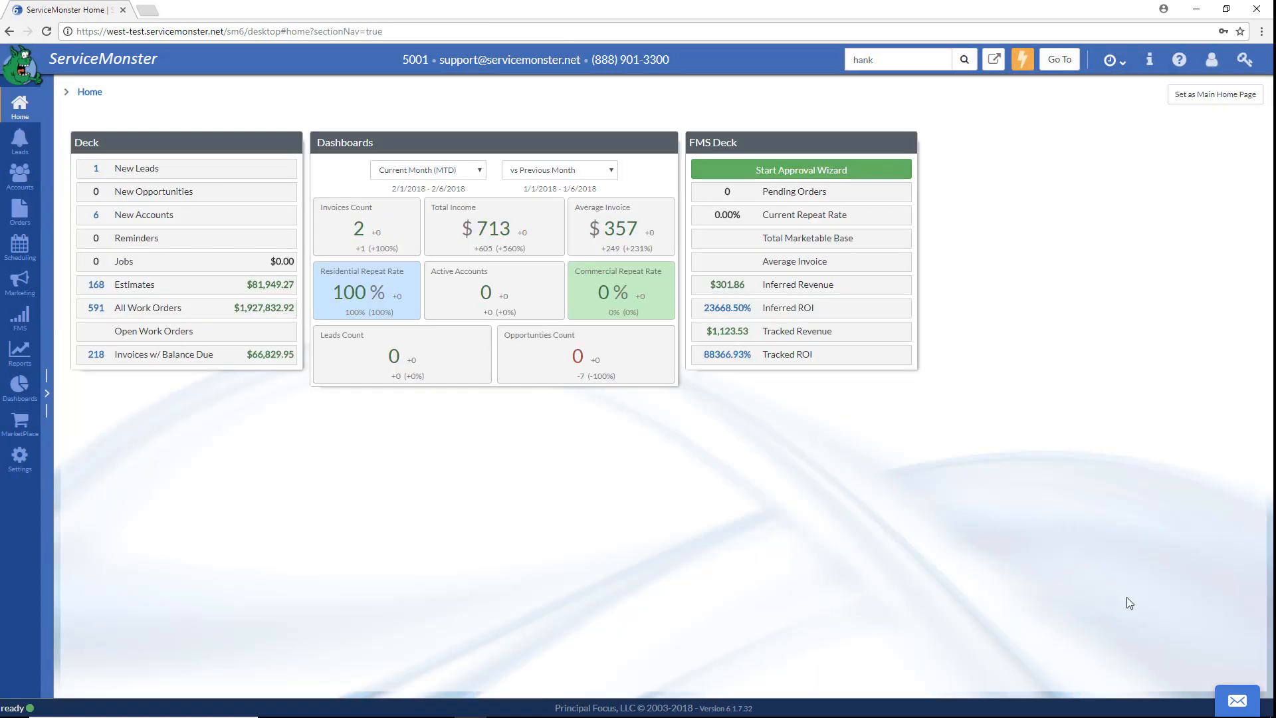
Search globally for a work order by its order number and open the matching record.
left_click(882, 59)
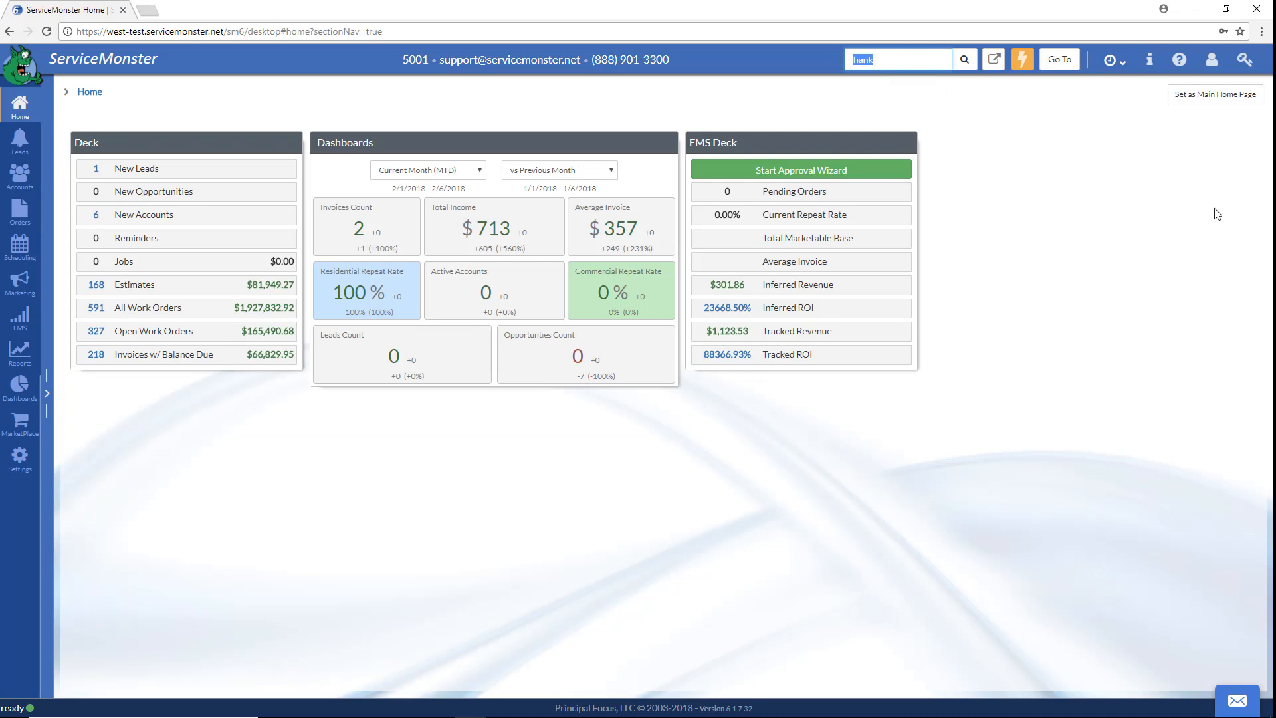
type("458213")
key("Return")
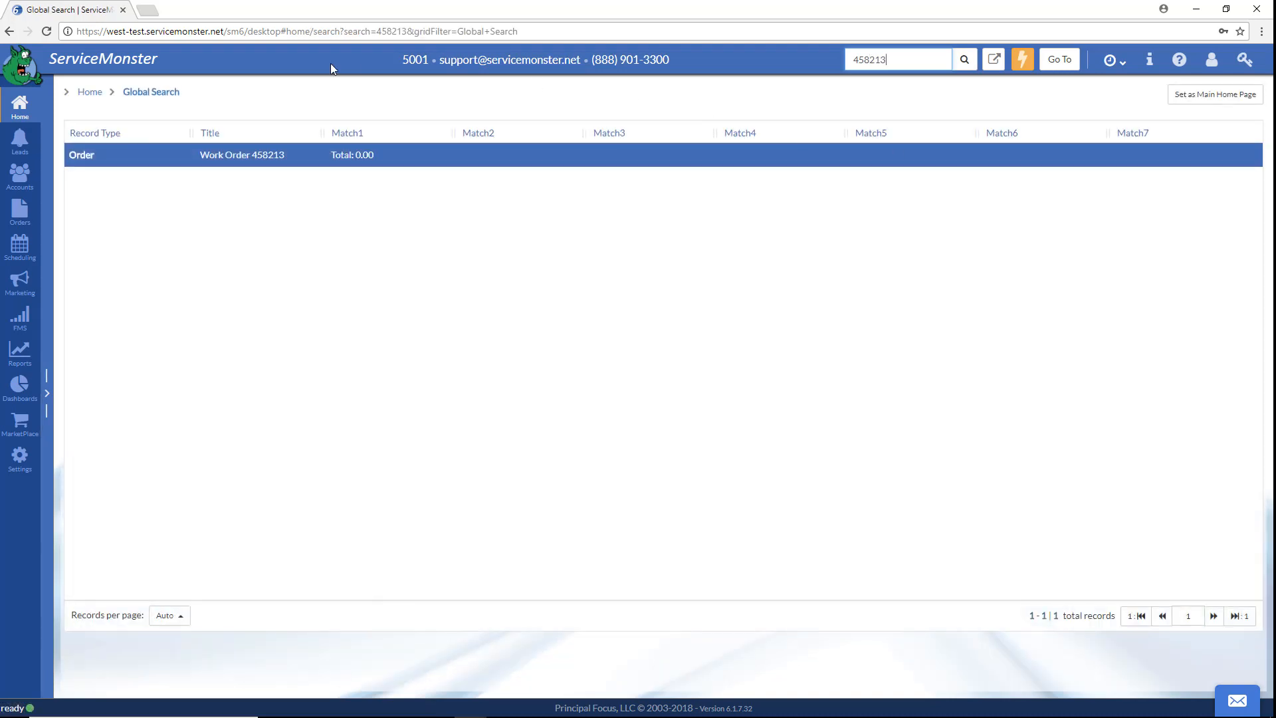
double_click(99, 163)
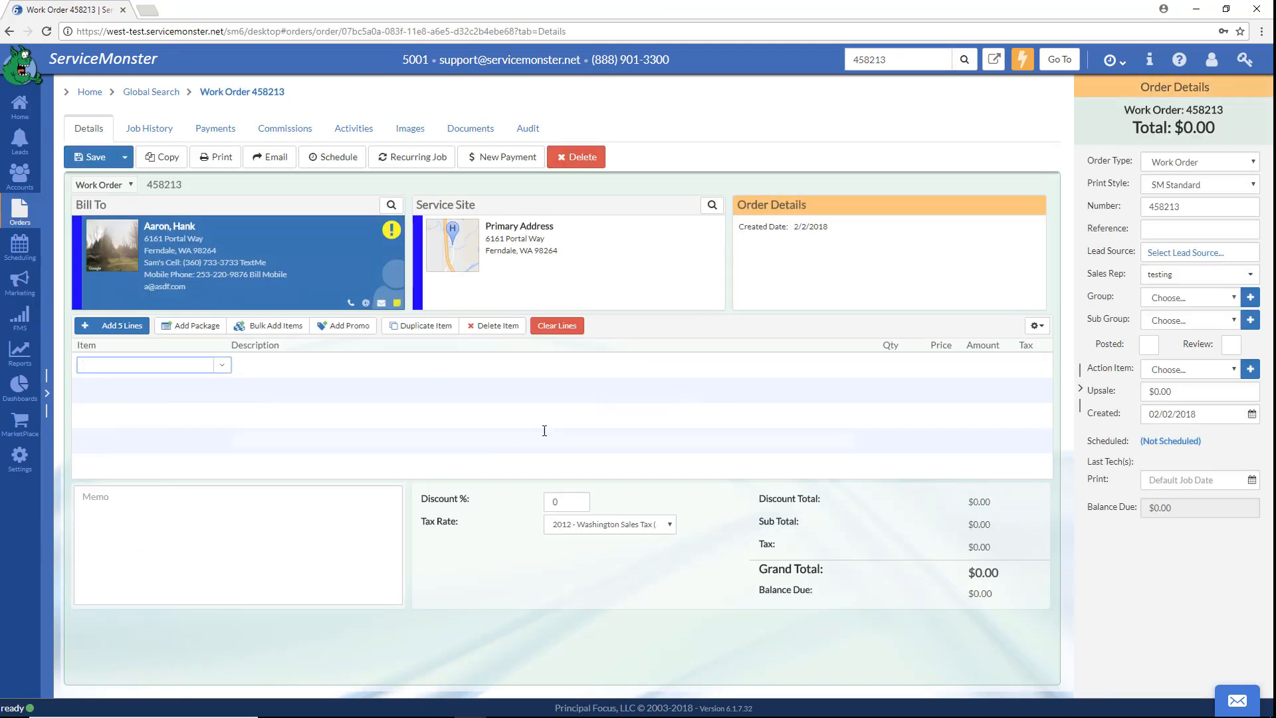
Bring up the new payment form for this work order and close it without saving.
left_click(510, 164)
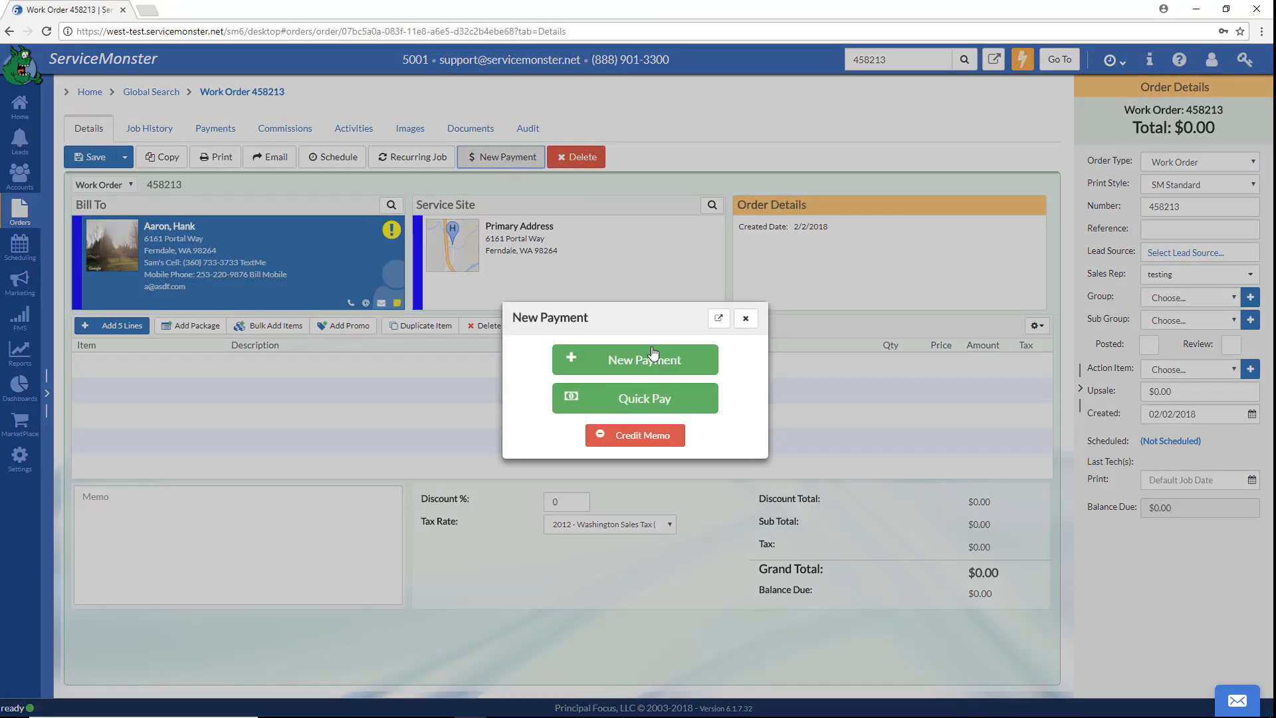
left_click(659, 369)
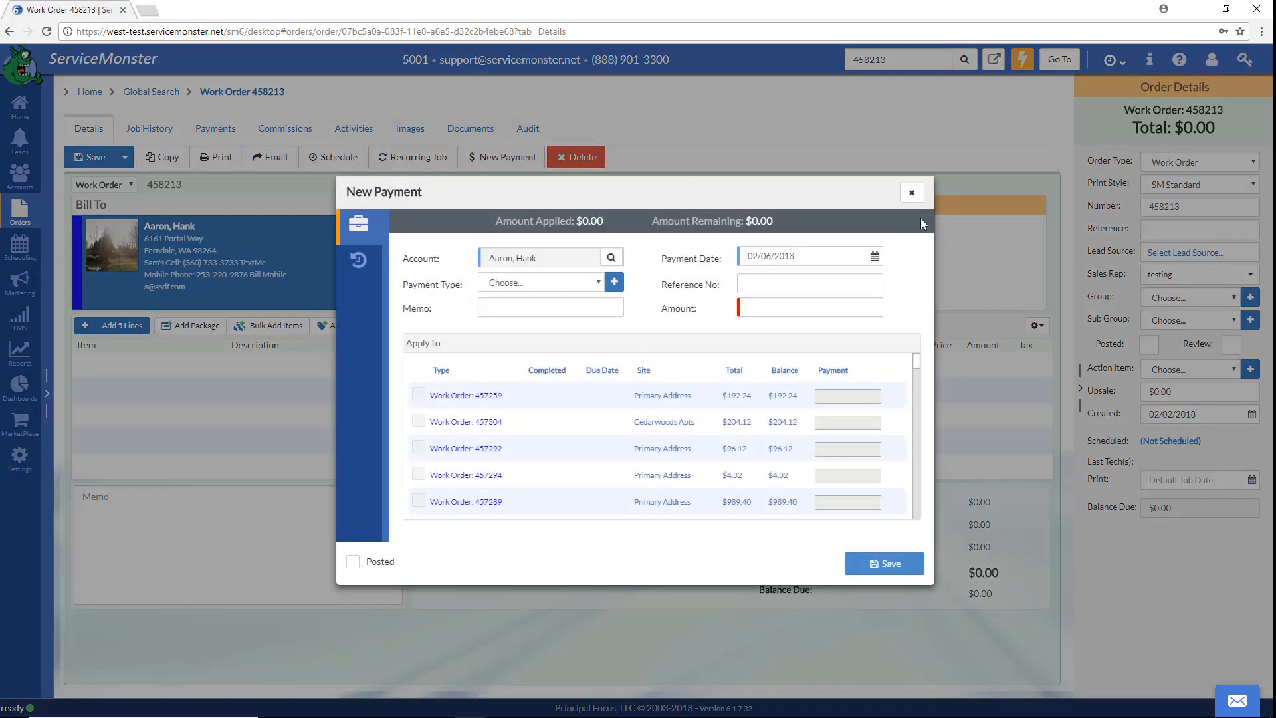
left_click(912, 193)
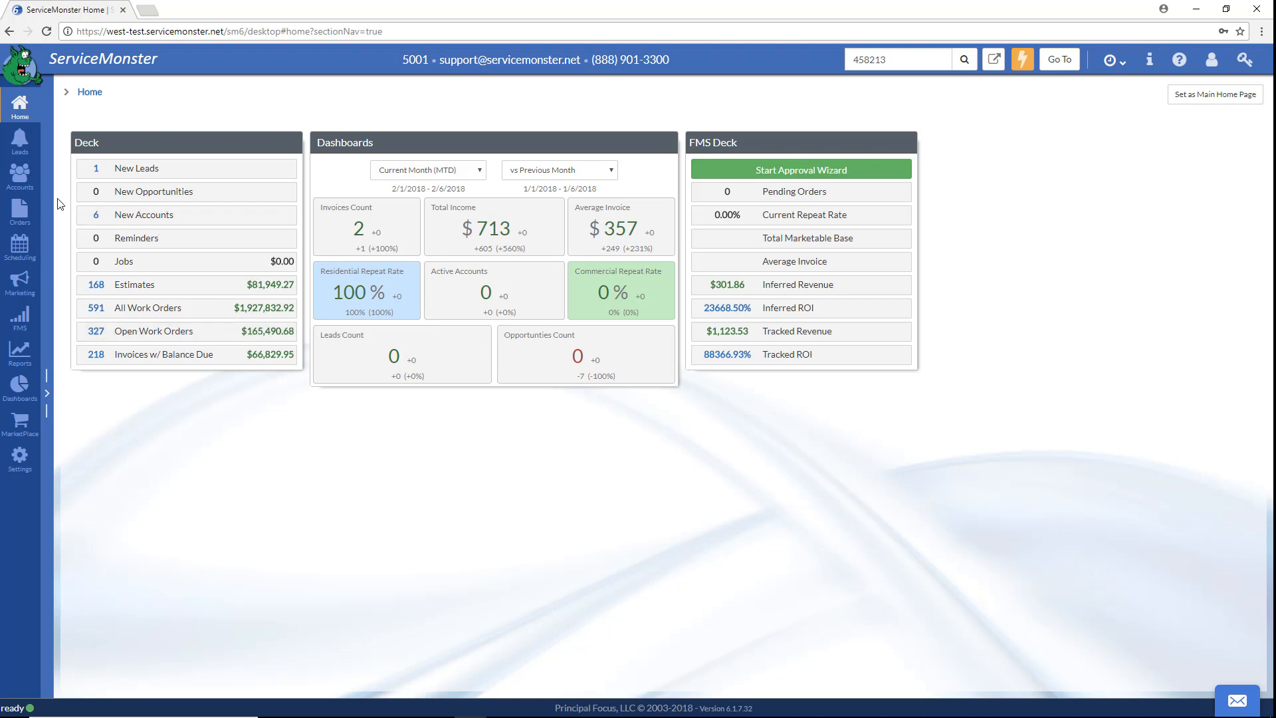
Open the first work order dated 2/1/2018 in the All Orders list and start a new payment for it.
left_click(19, 212)
left_click(135, 177)
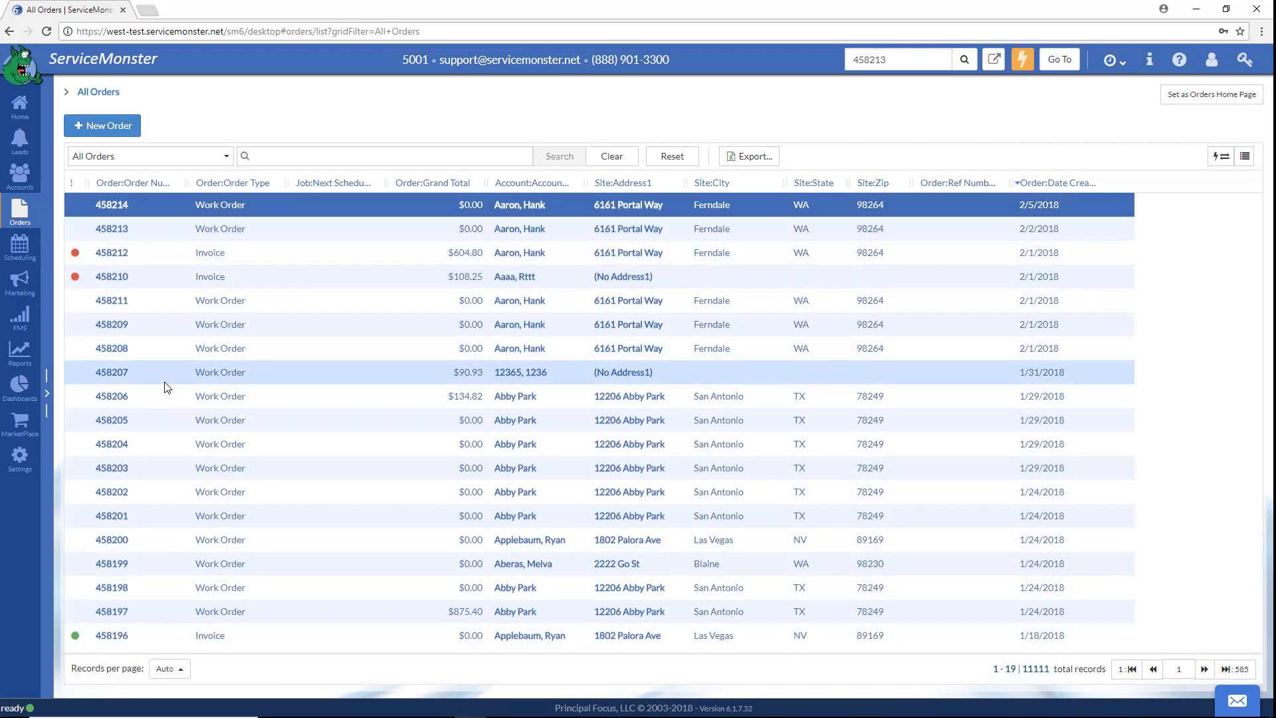
left_click(110, 303)
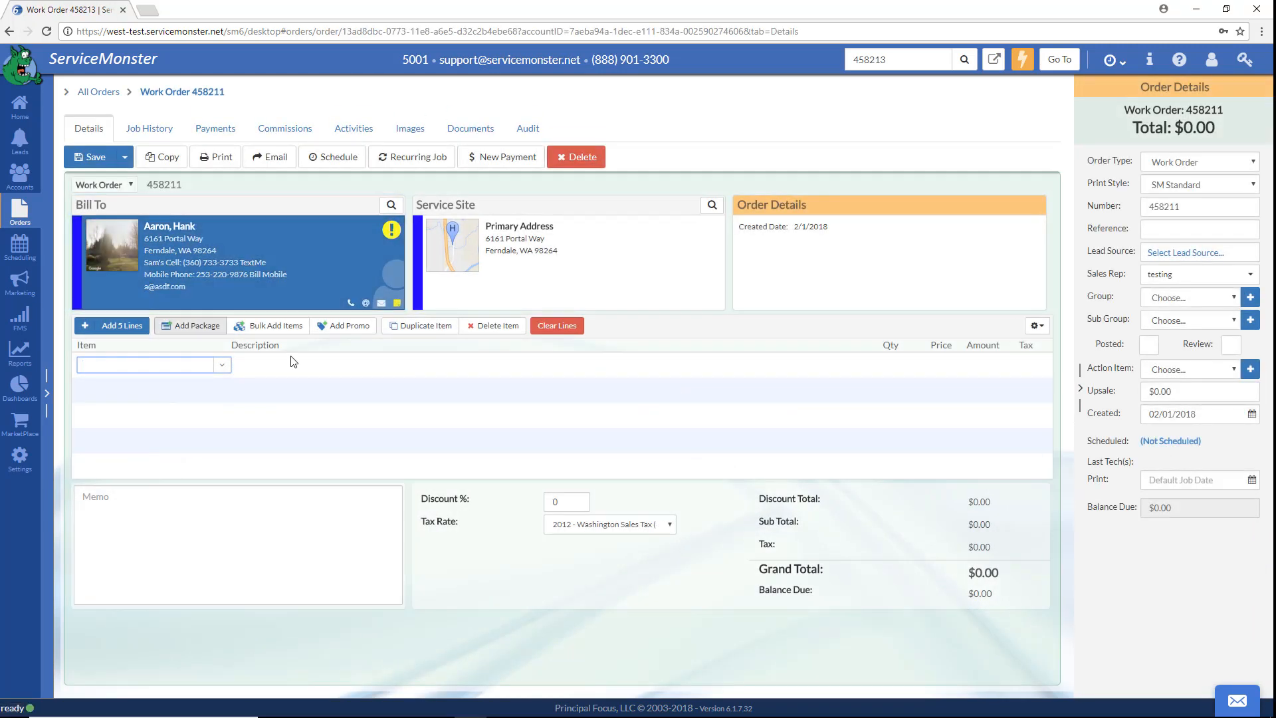
left_click(514, 162)
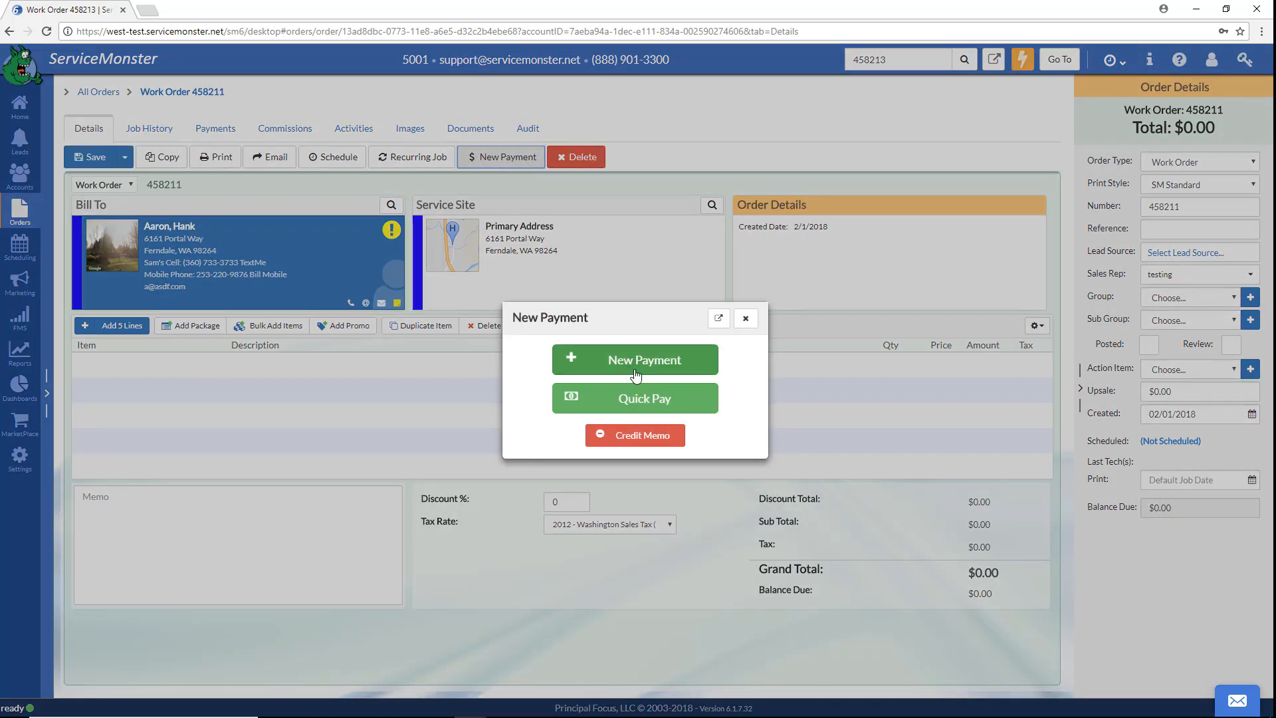
left_click(636, 374)
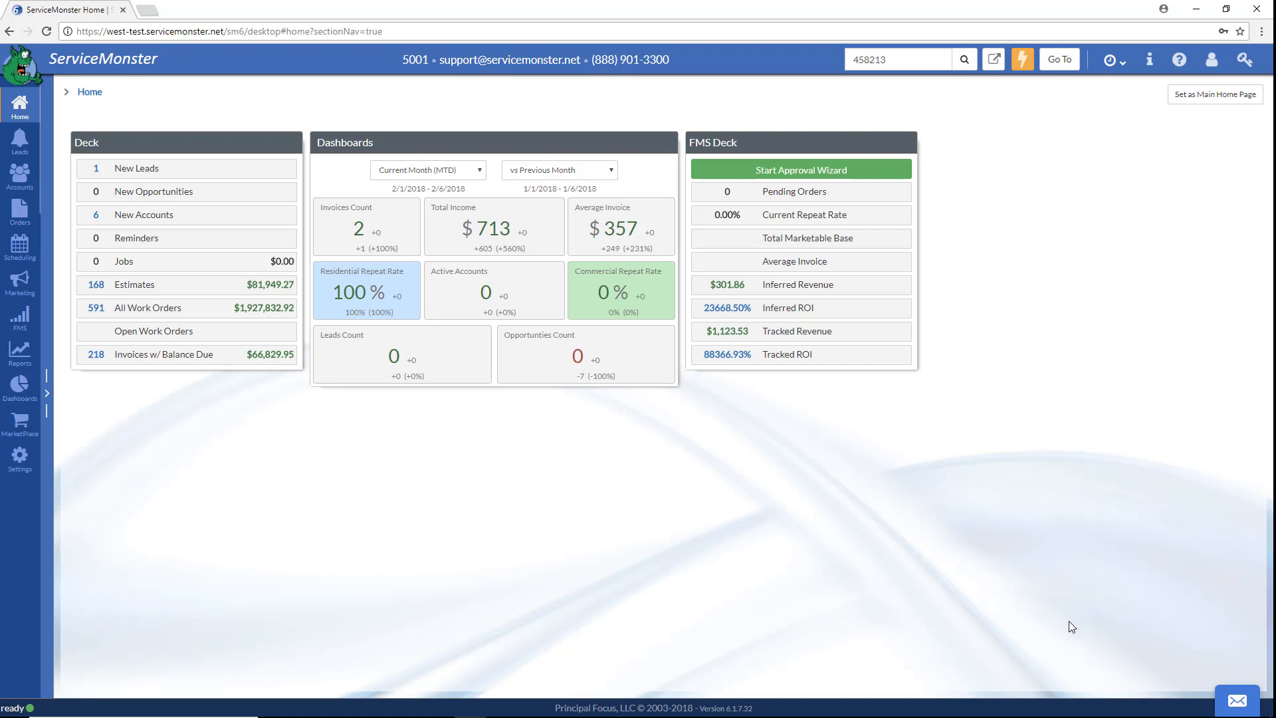
Open the most recent invoice in the list of invoices with a balance due and start a new payment for it.
left_click(145, 359)
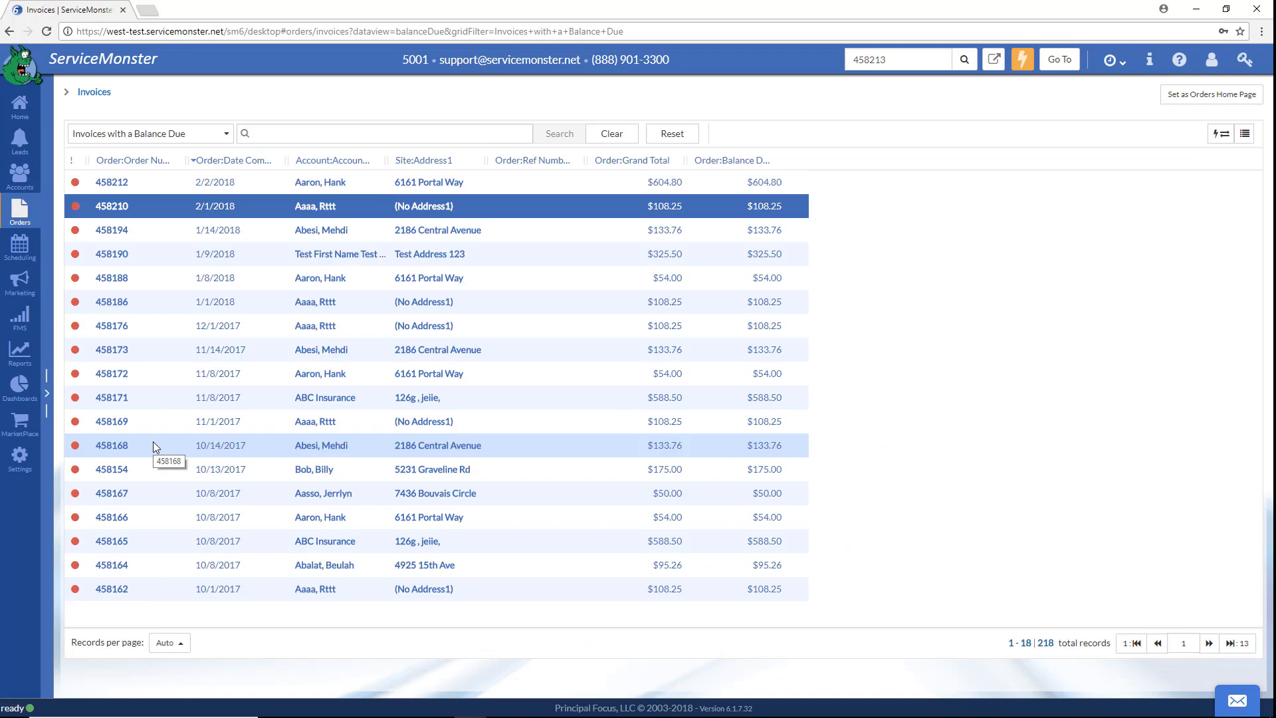
left_click(108, 183)
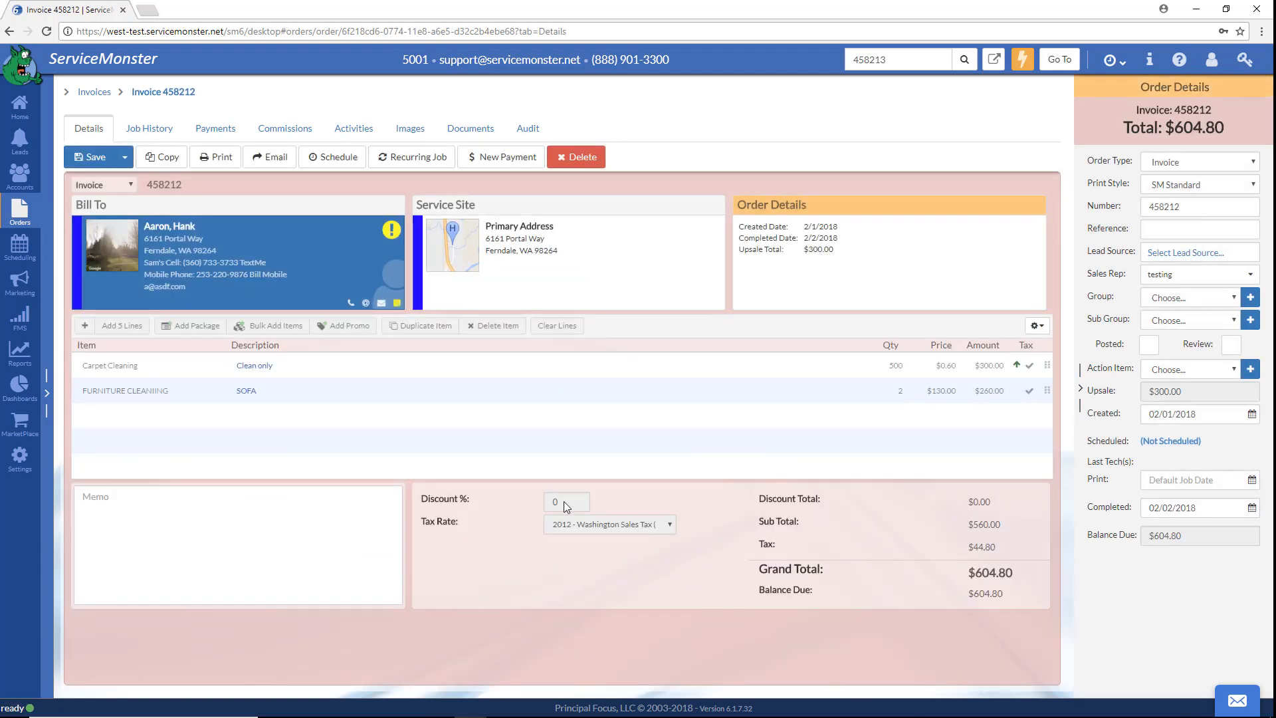
left_click(503, 158)
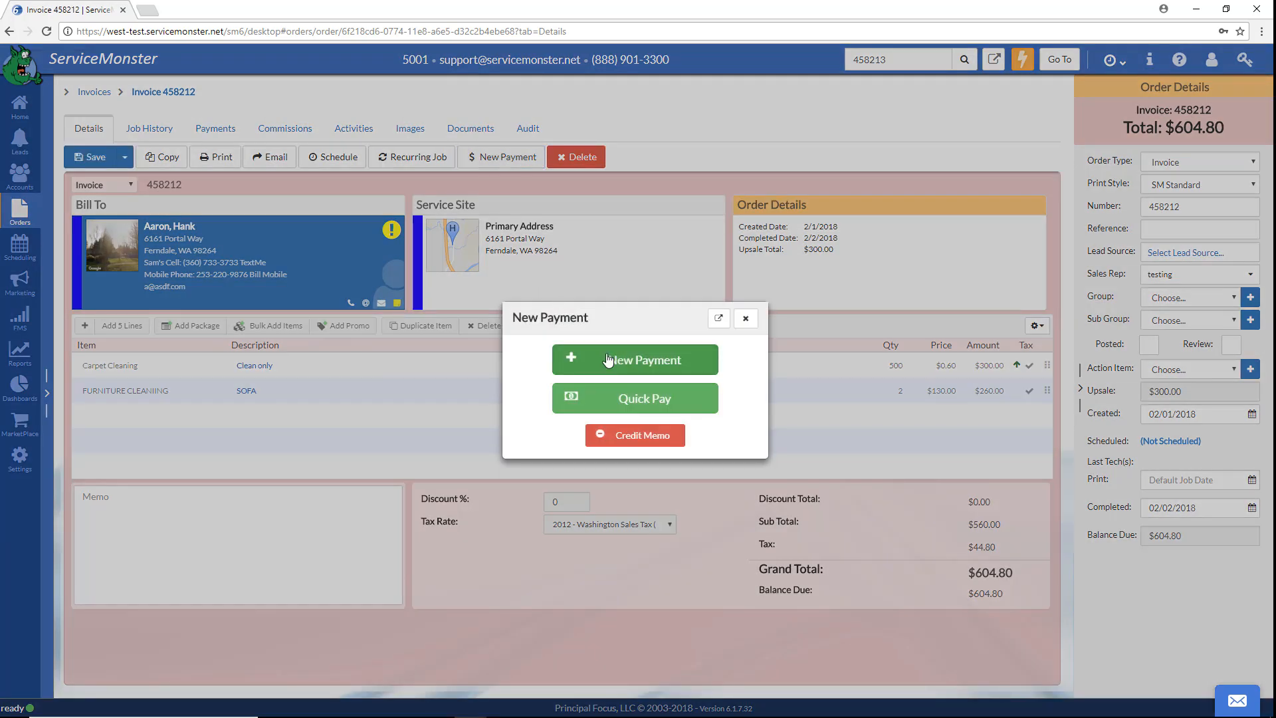
left_click(608, 359)
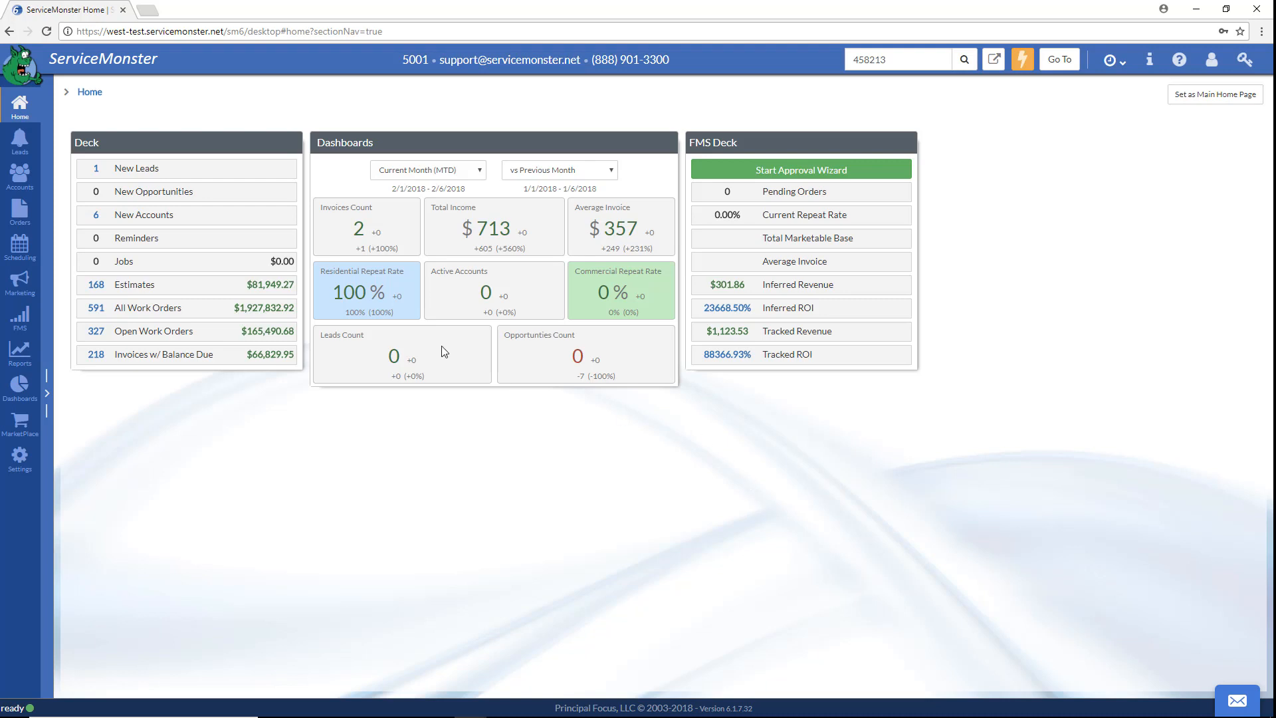
Create a new payment from the Payments list of the Orders section and select the customer's account for it.
left_click(17, 211)
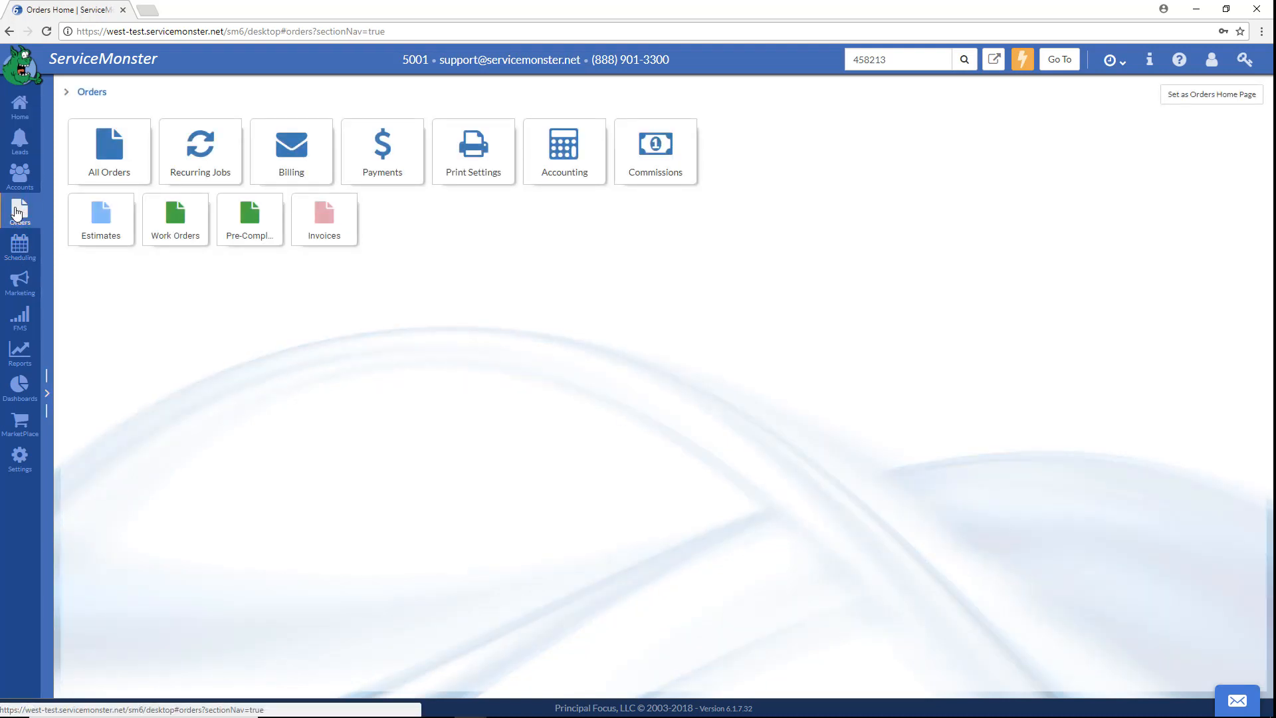
left_click(391, 176)
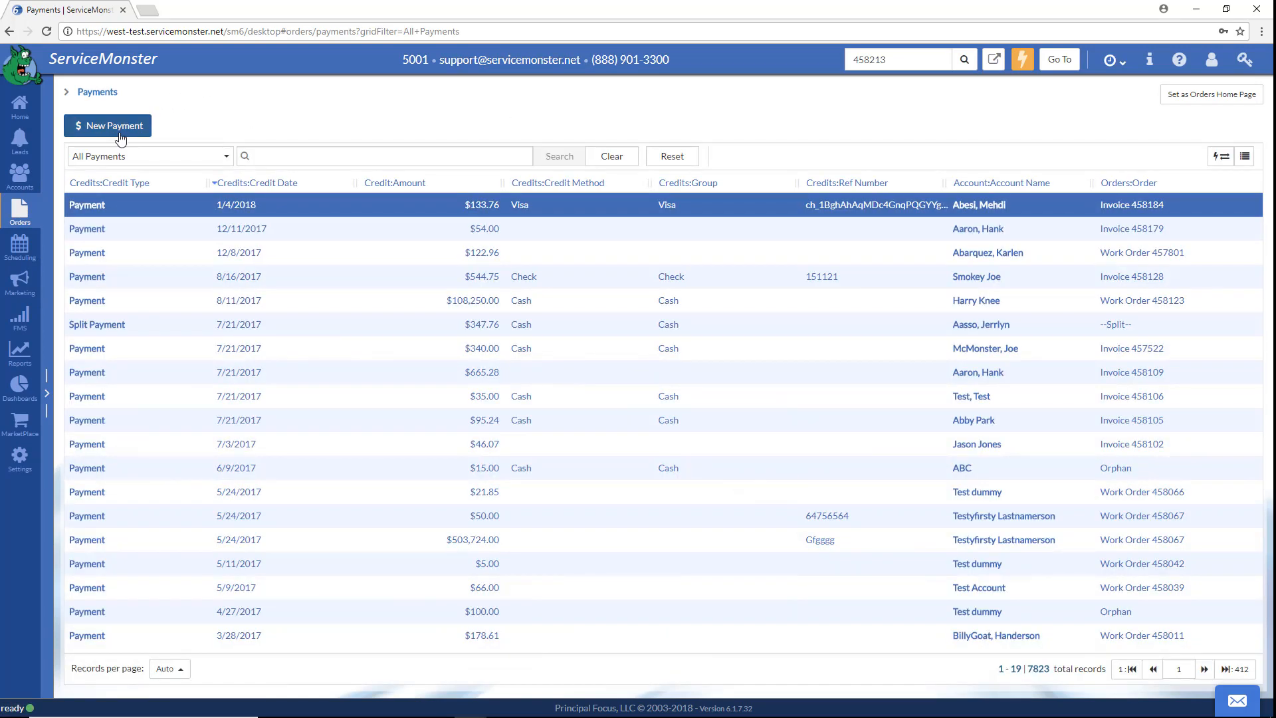
left_click(121, 126)
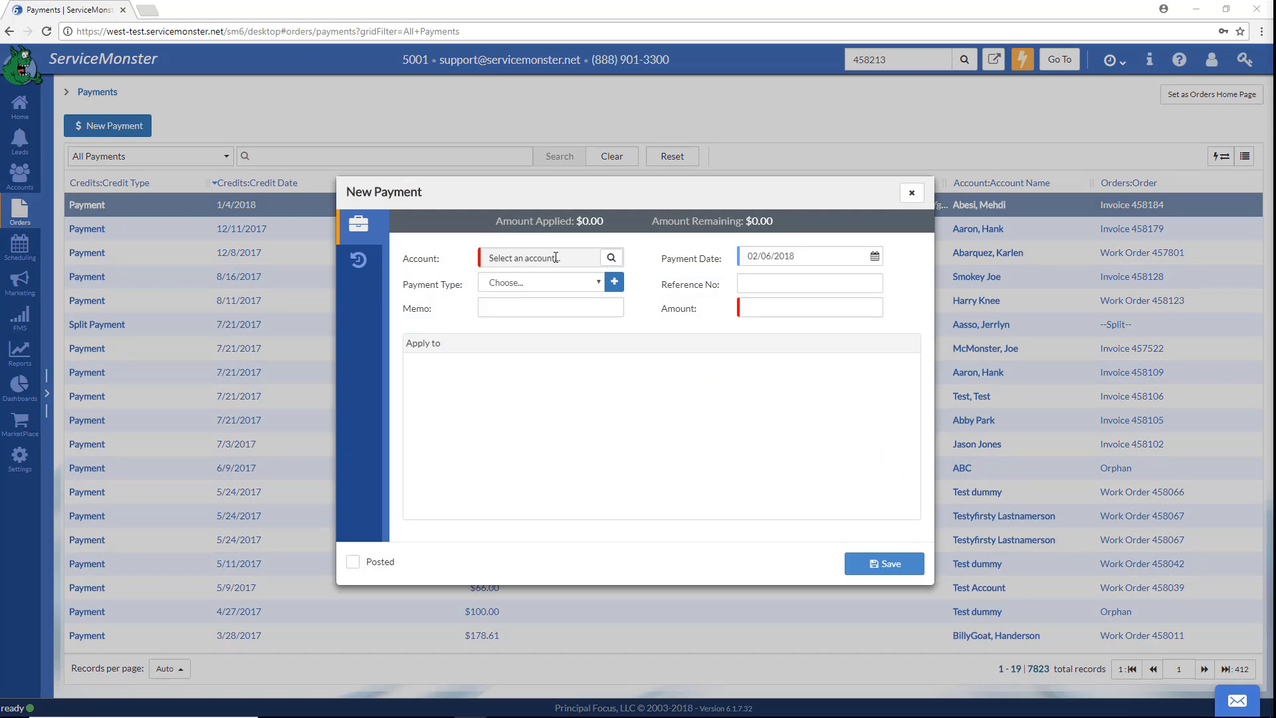
left_click(612, 259)
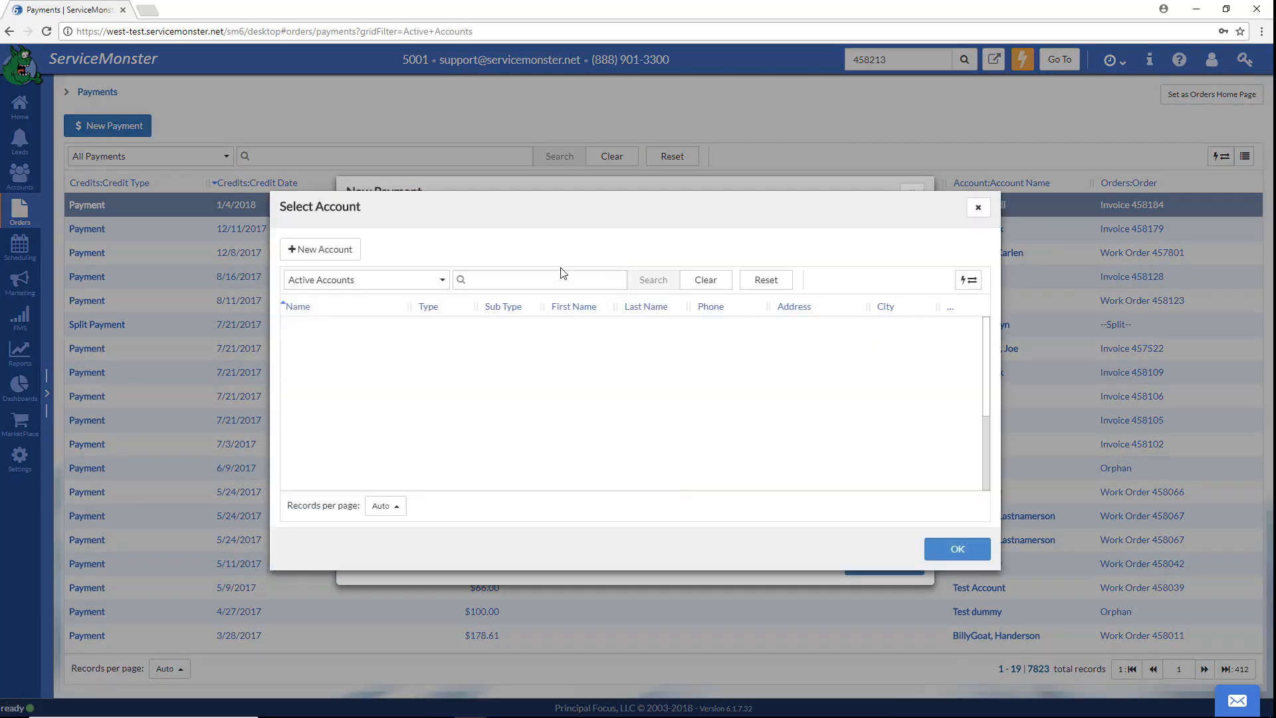
left_click(507, 280)
type("ha")
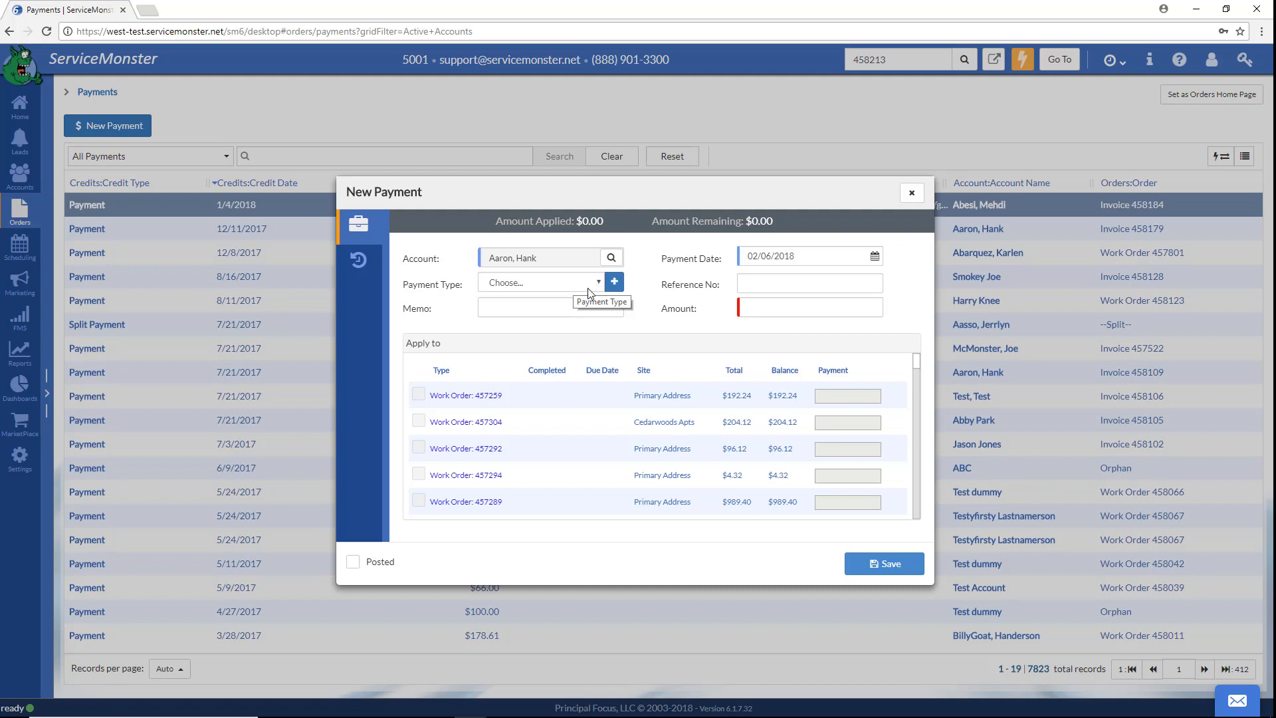
Review the payment type choices and the memo, reference number and amount fields of the new payment.
left_click(591, 283)
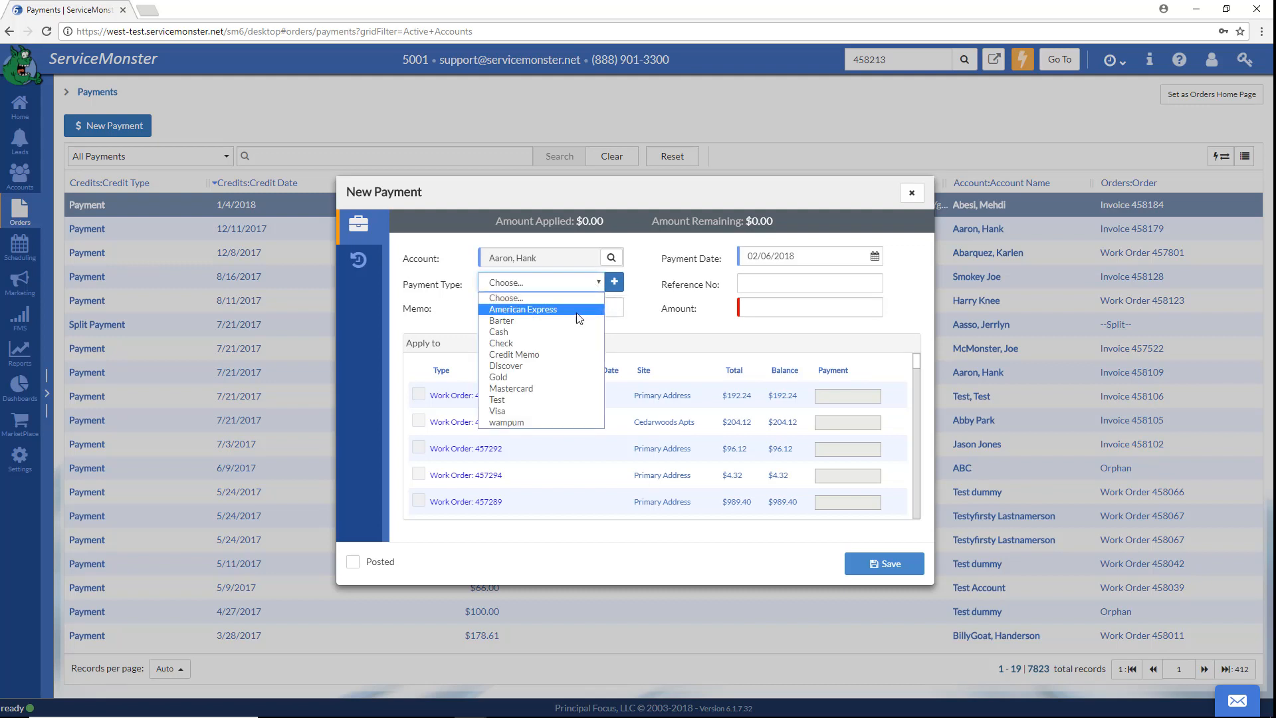
left_click(597, 282)
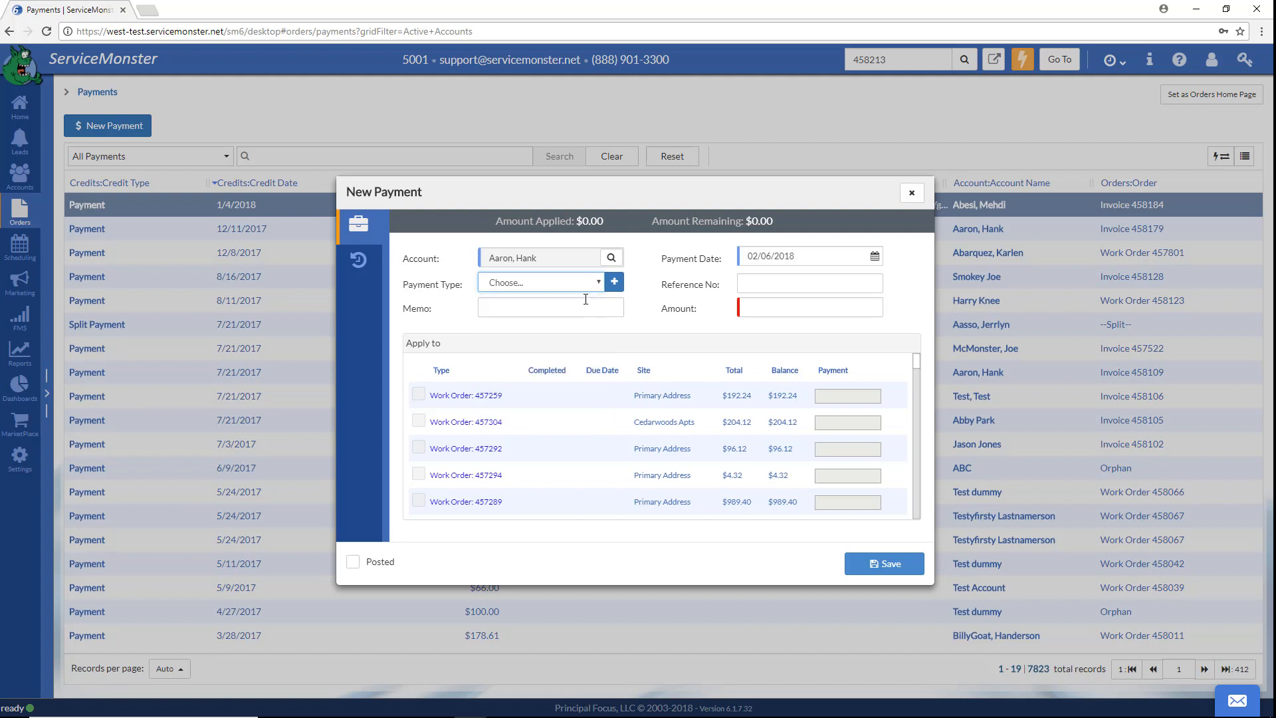
left_click(582, 302)
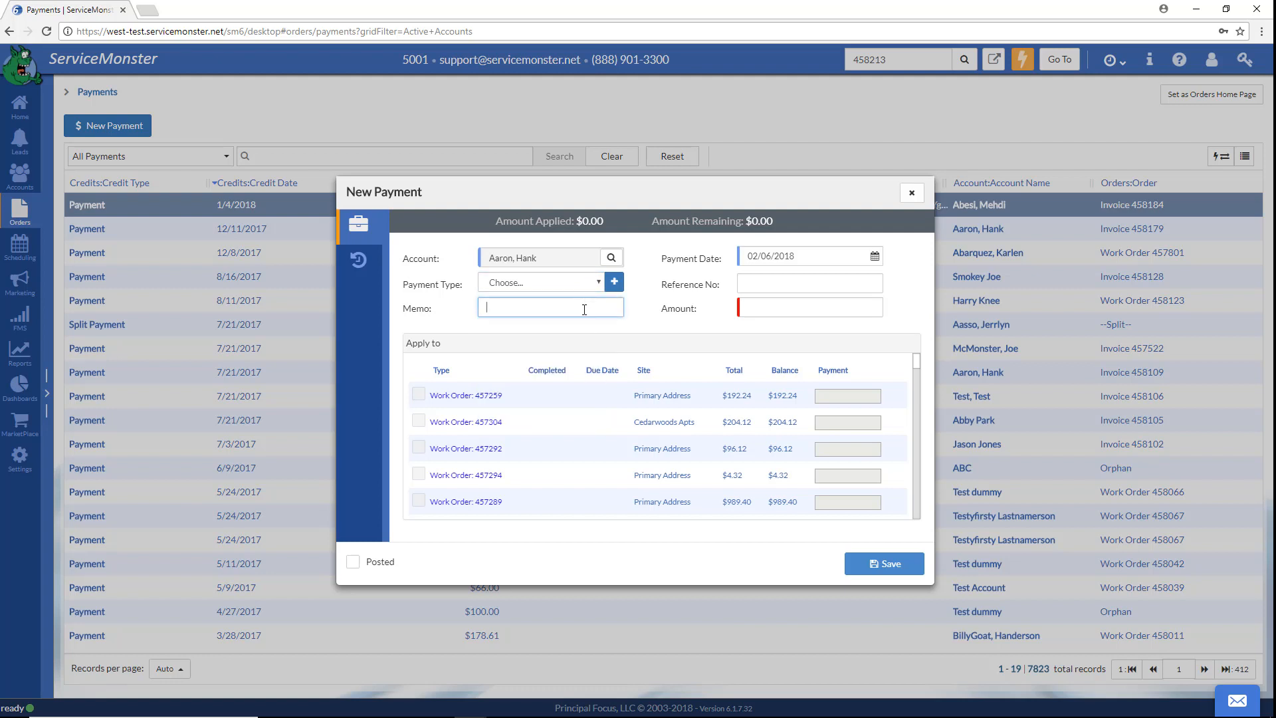
left_click(784, 281)
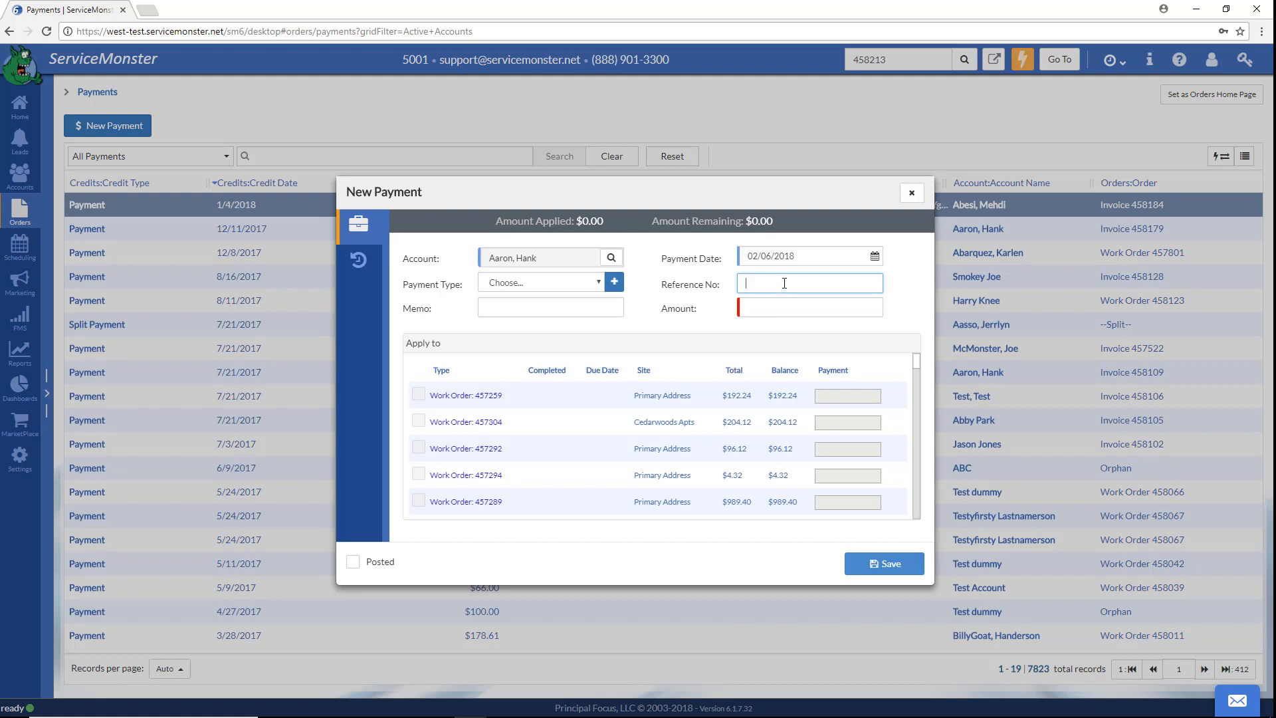
left_click(768, 312)
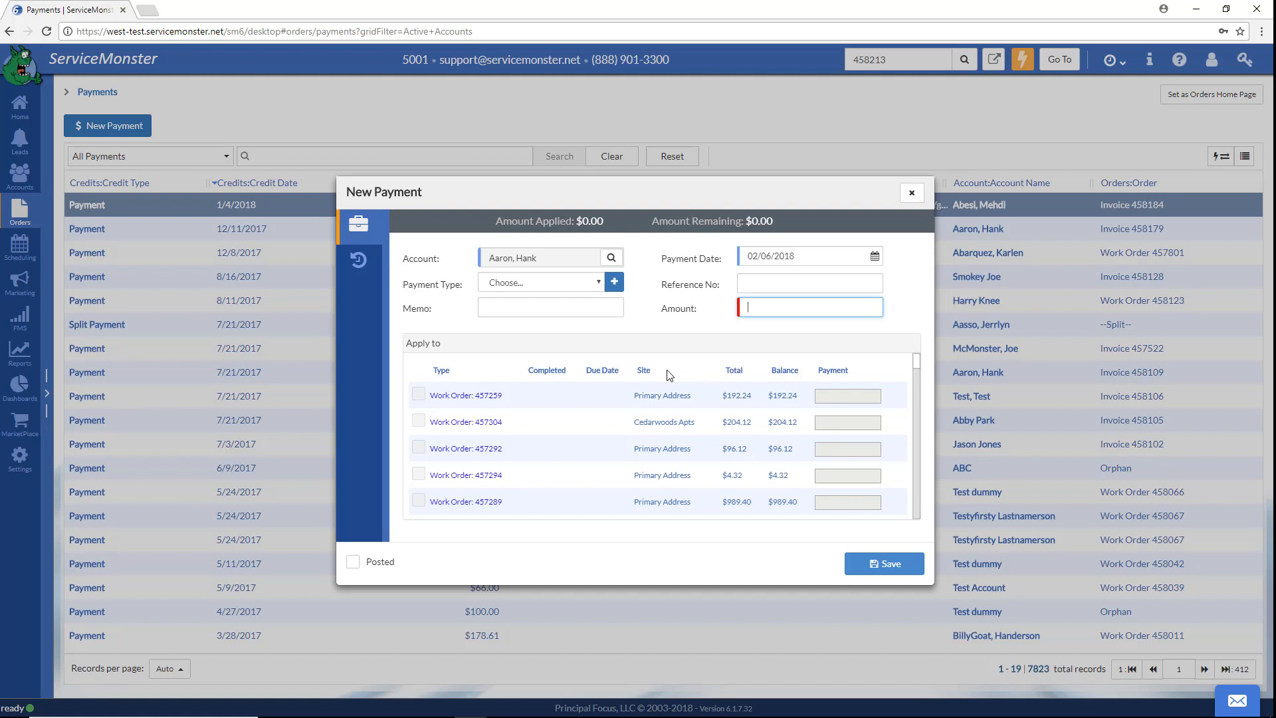
Enter a $192.24 Check payment with reference number 2345 and apply it to the first listed work order.
left_click(784, 309)
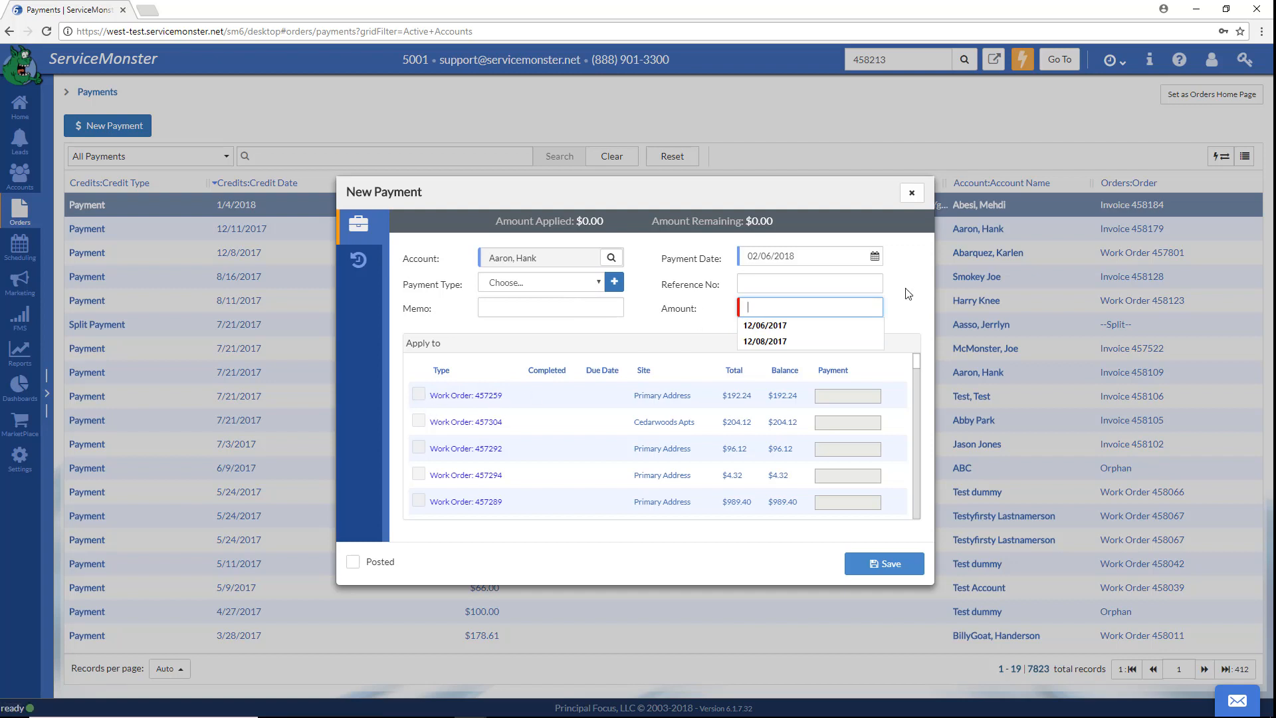
type("192")
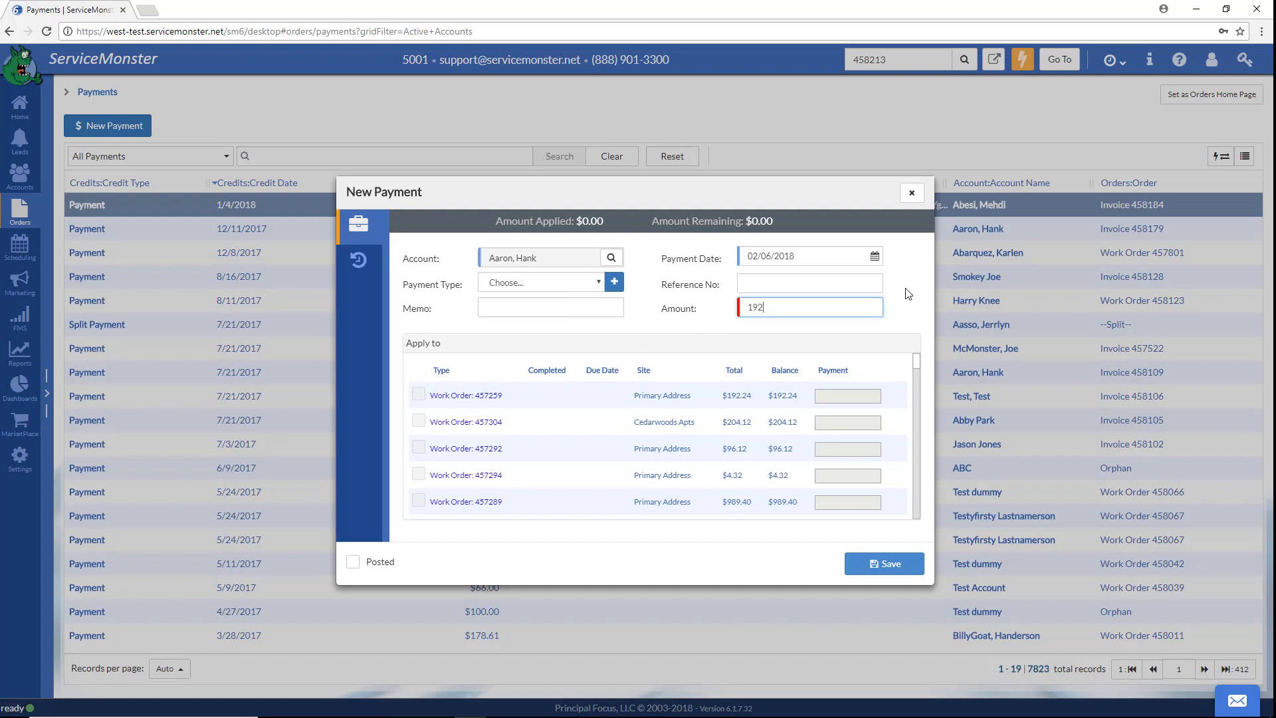
type(".24")
left_click(598, 284)
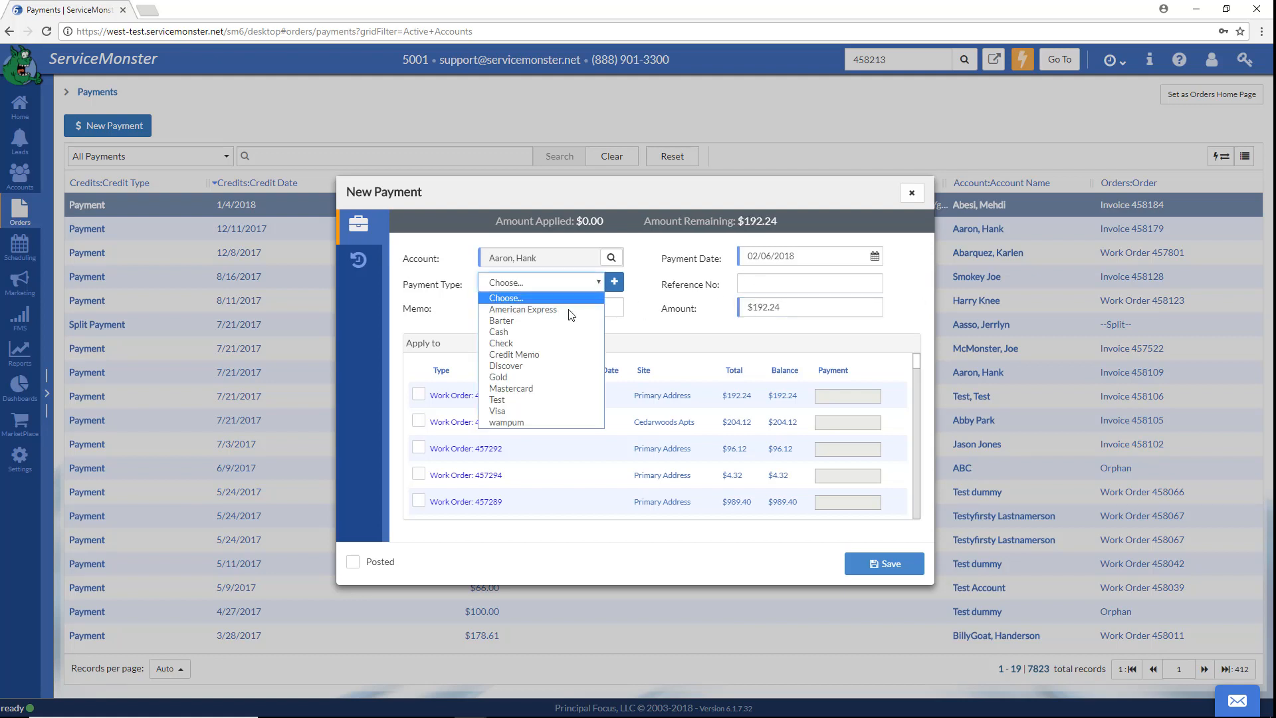
left_click(552, 342)
left_click(764, 281)
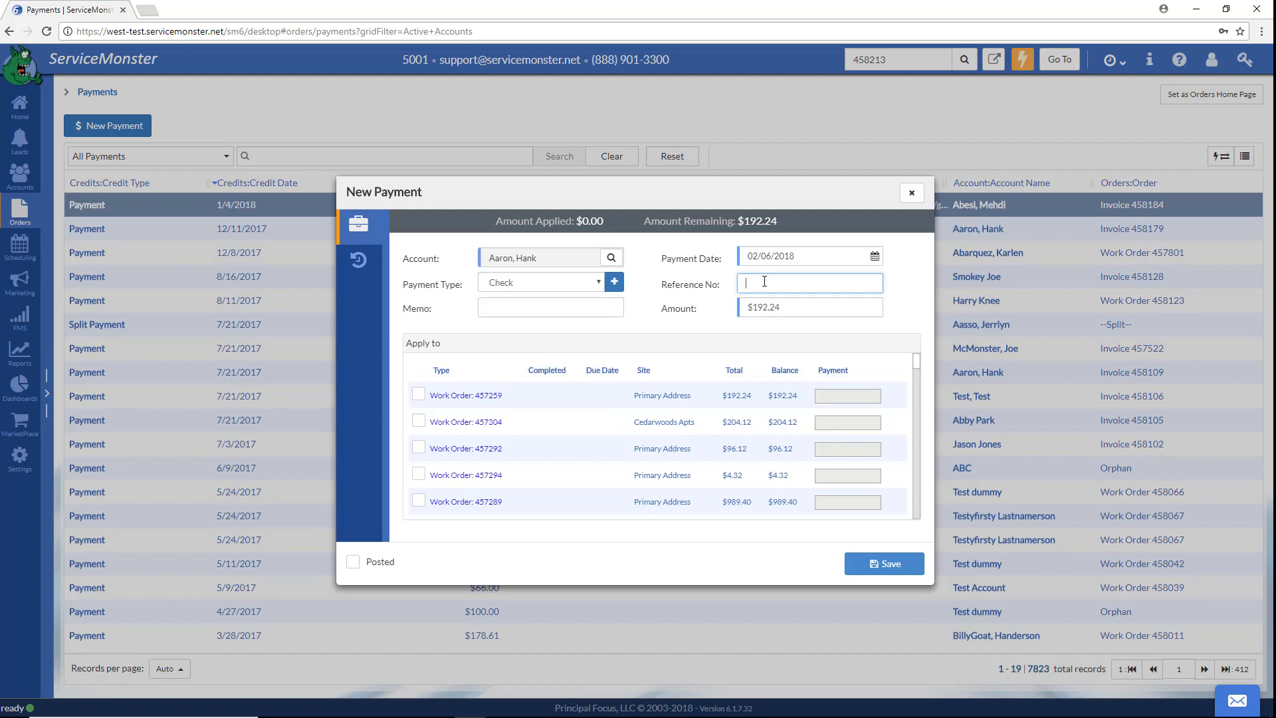
type("2345")
left_click(418, 395)
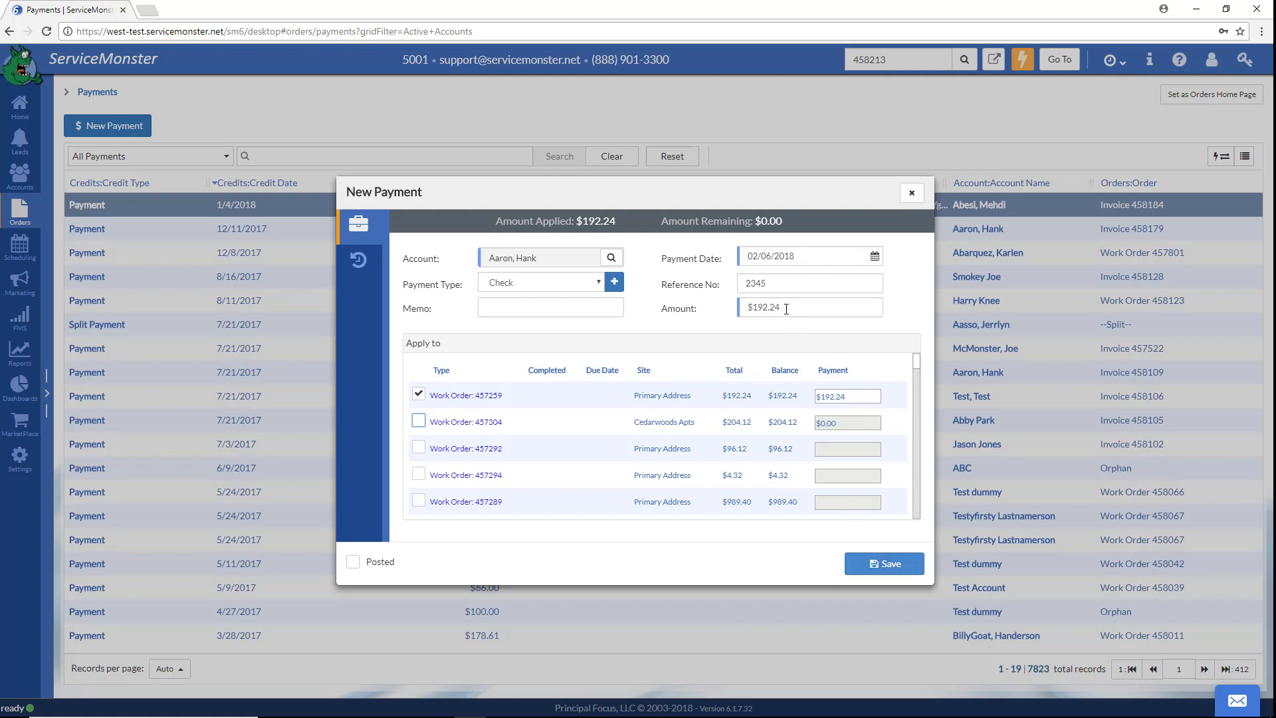
Set the payment amount to $300.00 and apply the remainder to the Cedarwoods Apts work order.
left_click_drag(786, 307, 731, 316)
type("300")
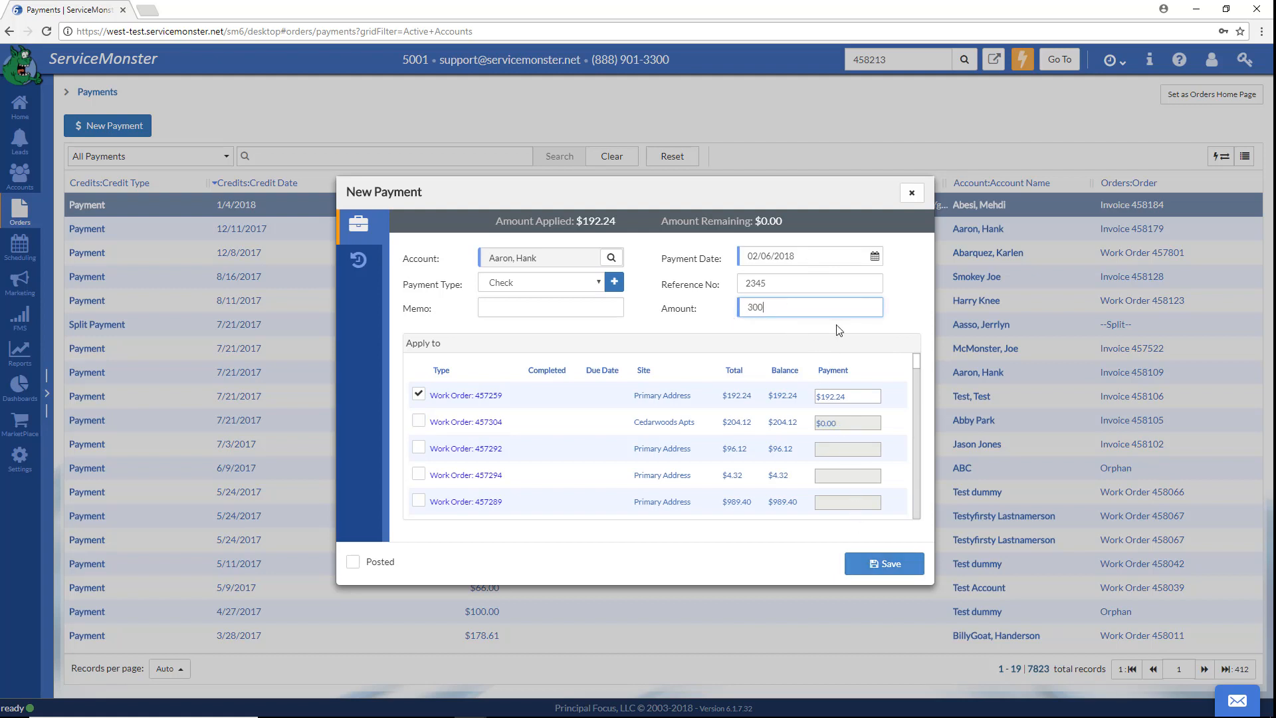
type(".0")
left_click(419, 420)
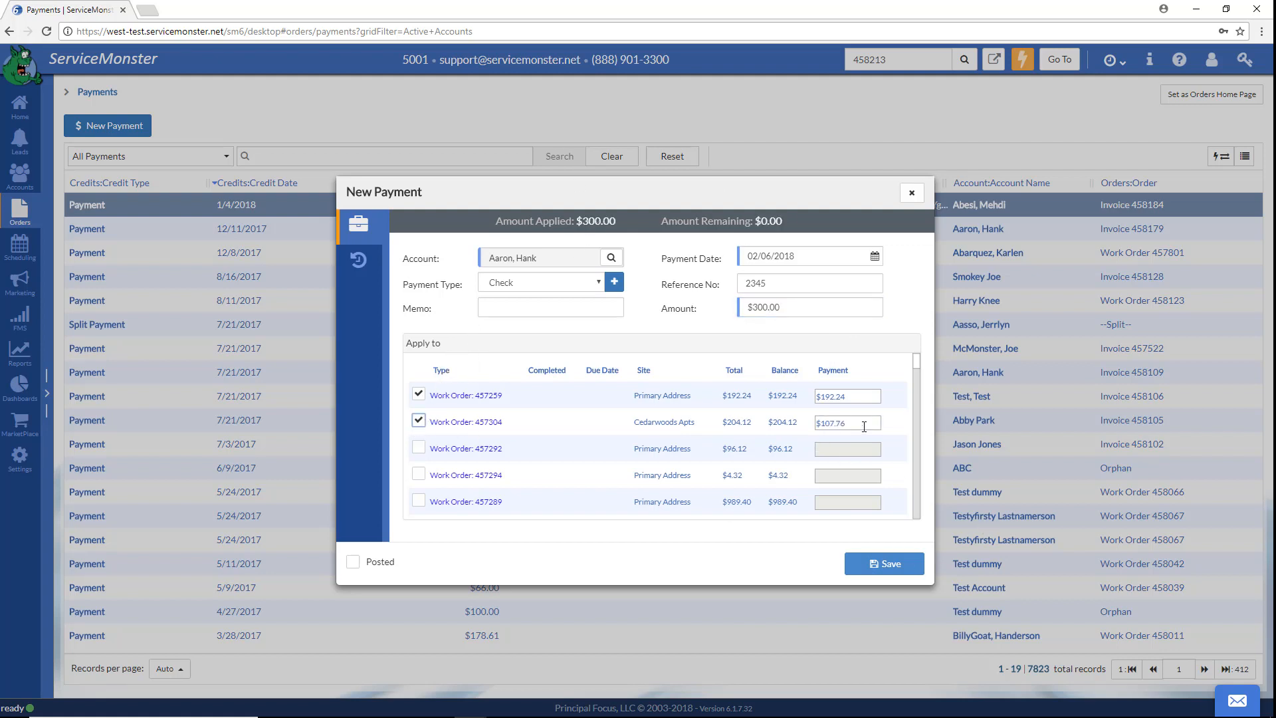
Open the individual payment amounts of the two selected work orders for editing.
left_click_drag(864, 426, 816, 429)
left_click_drag(852, 397, 795, 397)
left_click_drag(850, 422, 806, 429)
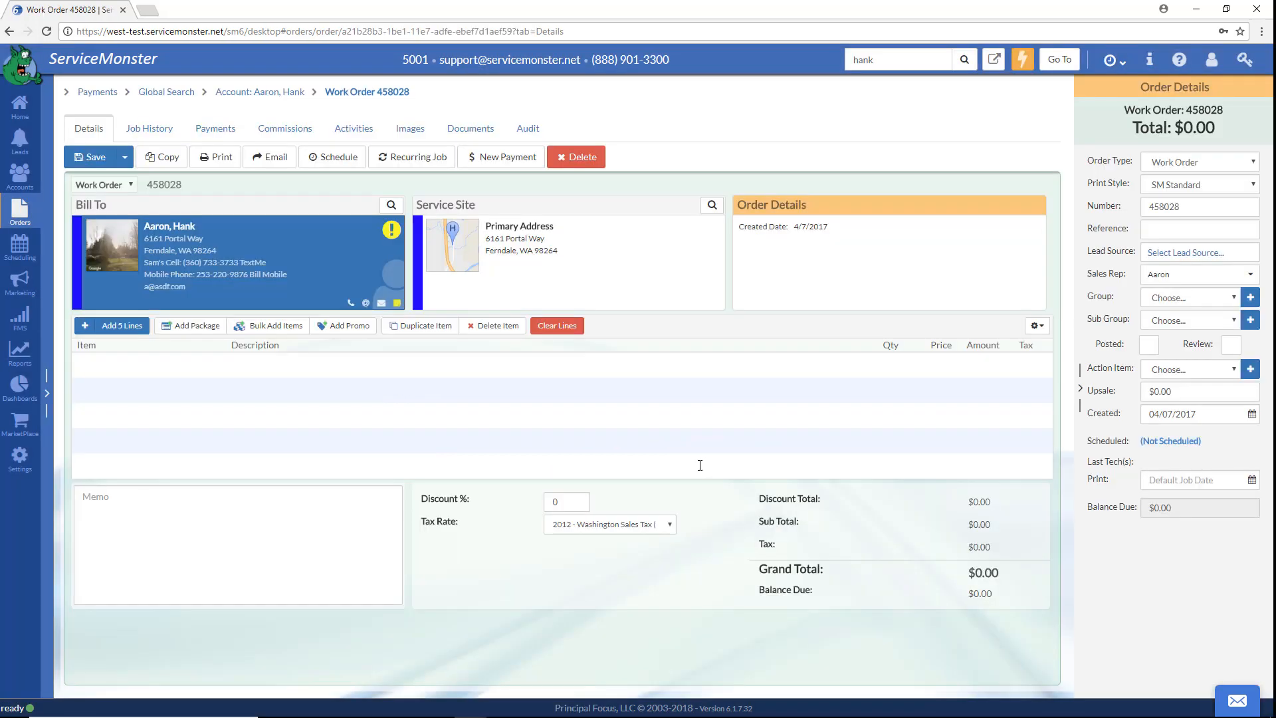
Start a new payment from the customer's open work order.
left_click(503, 157)
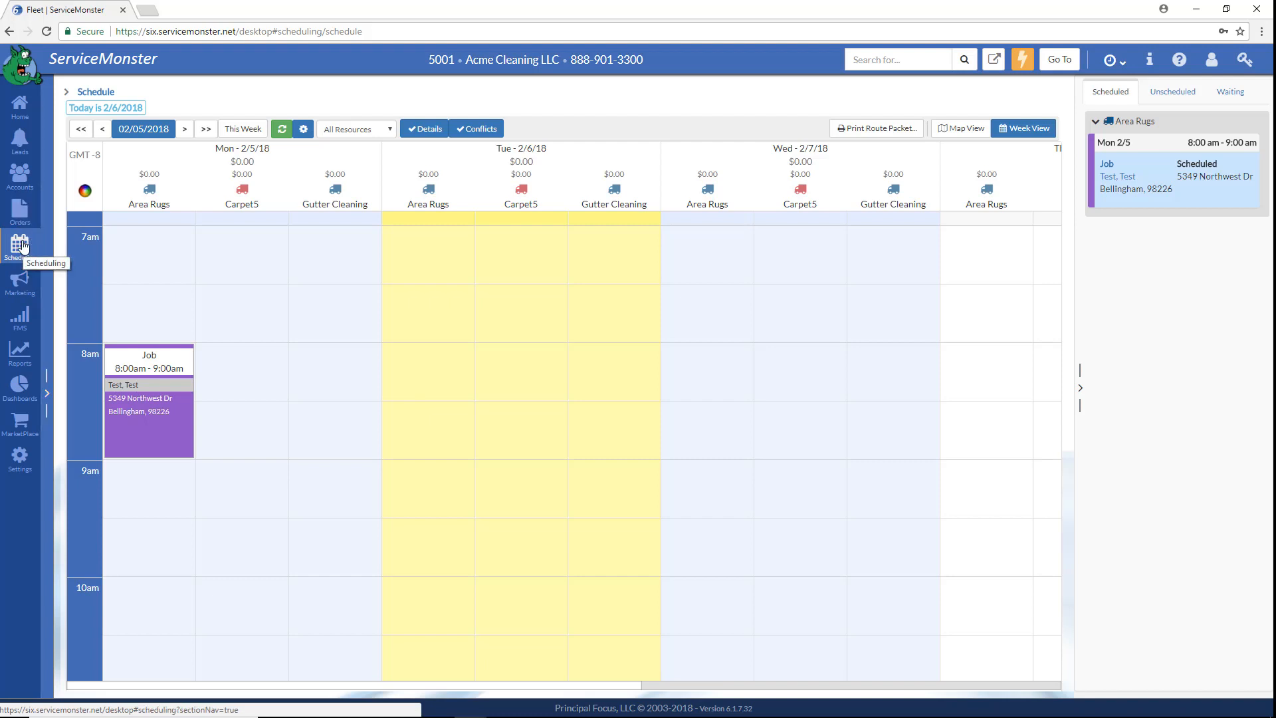
Open the work order of Monday's 8:00 am Area Rugs job from the schedule and bring up its new payment options.
left_click(22, 246)
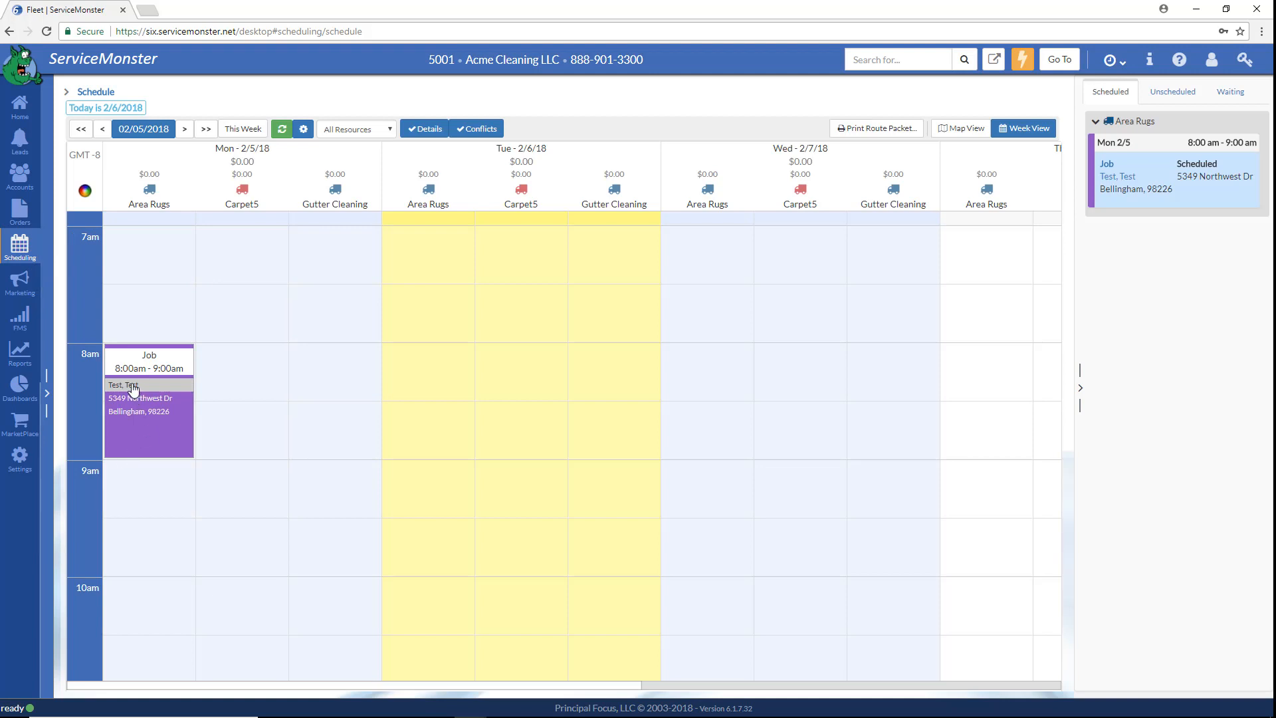
mouse_move(140, 395)
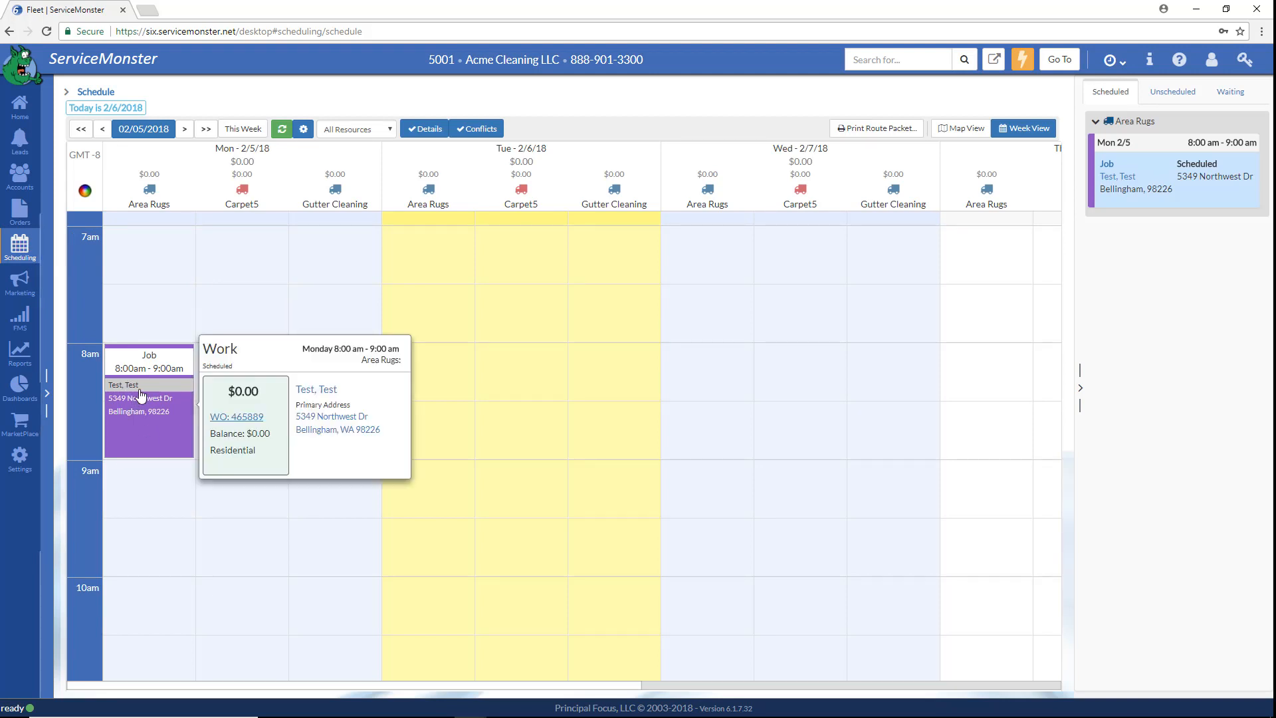
left_click(237, 418)
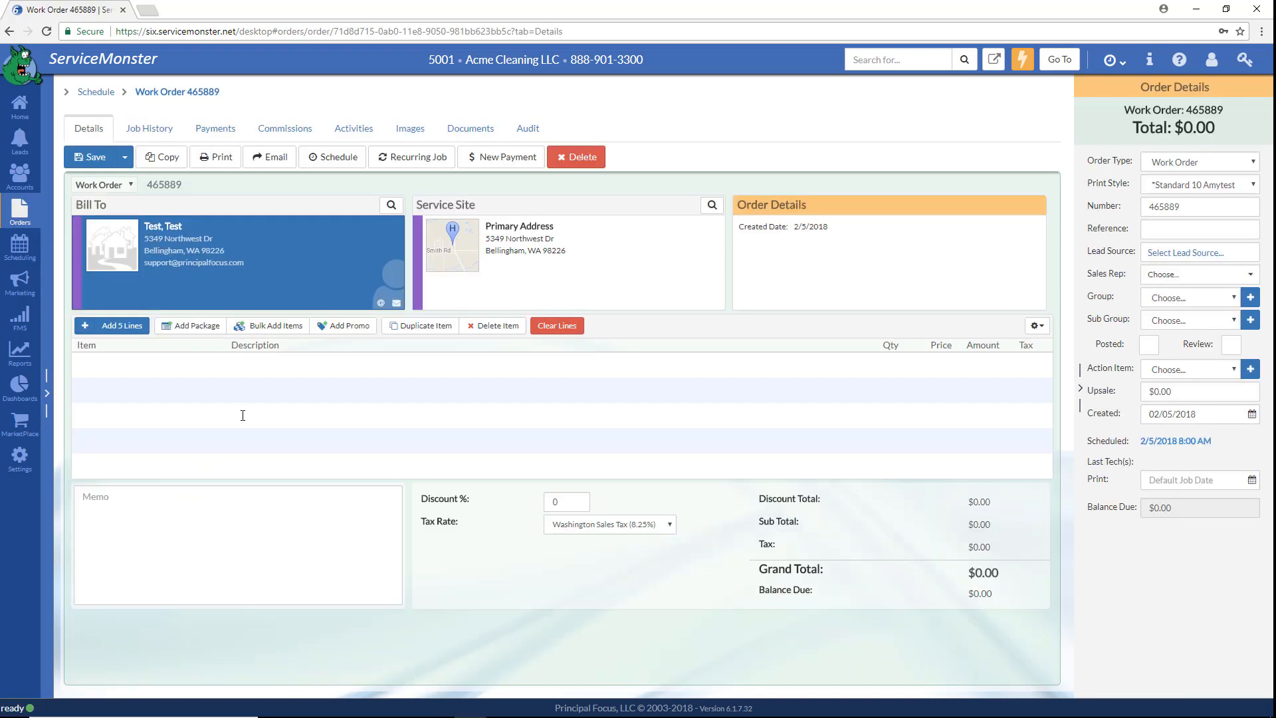
left_click(492, 159)
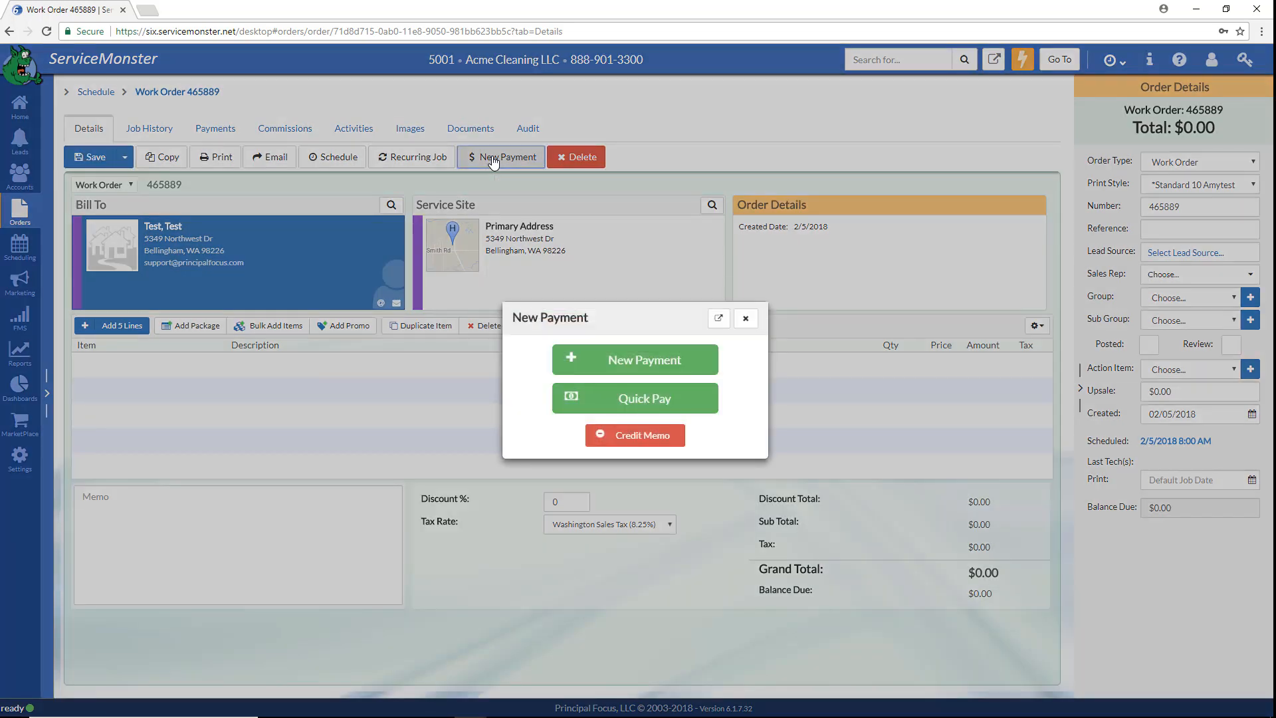